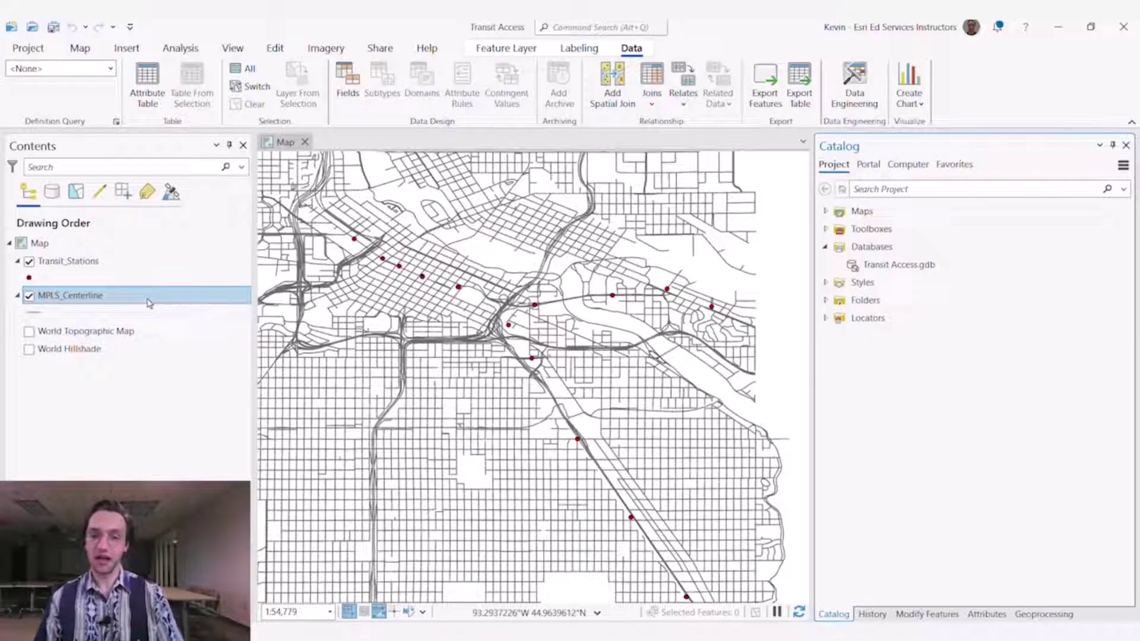
- Open the attribute table of the MPLS_Centerline layer and examine its F_CLASS field
click(114, 262)
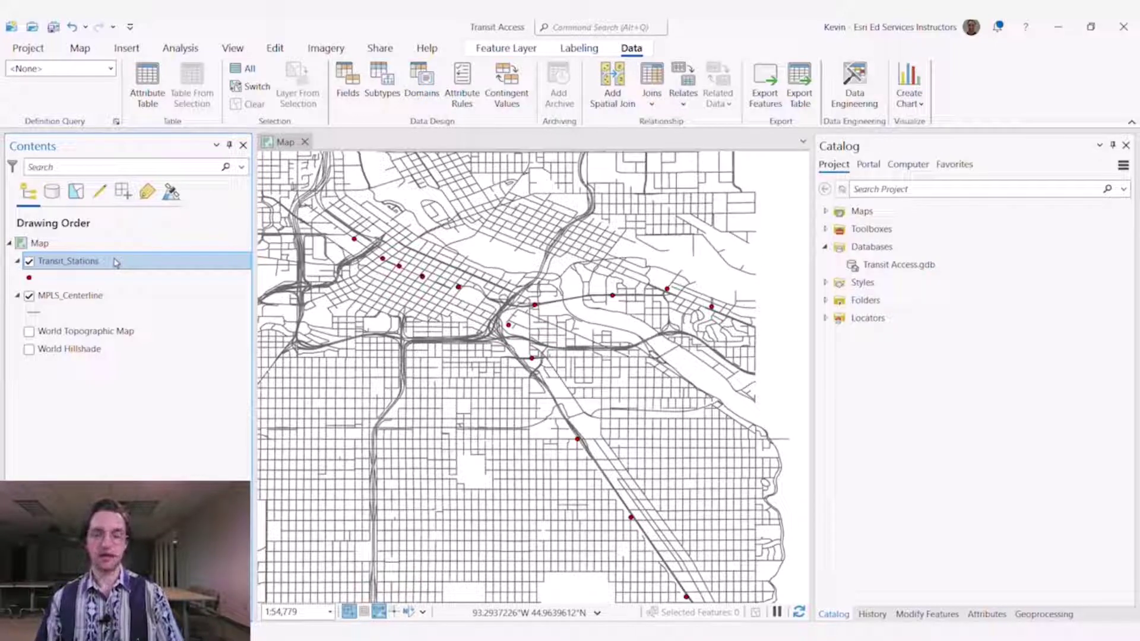
right_click(93, 299)
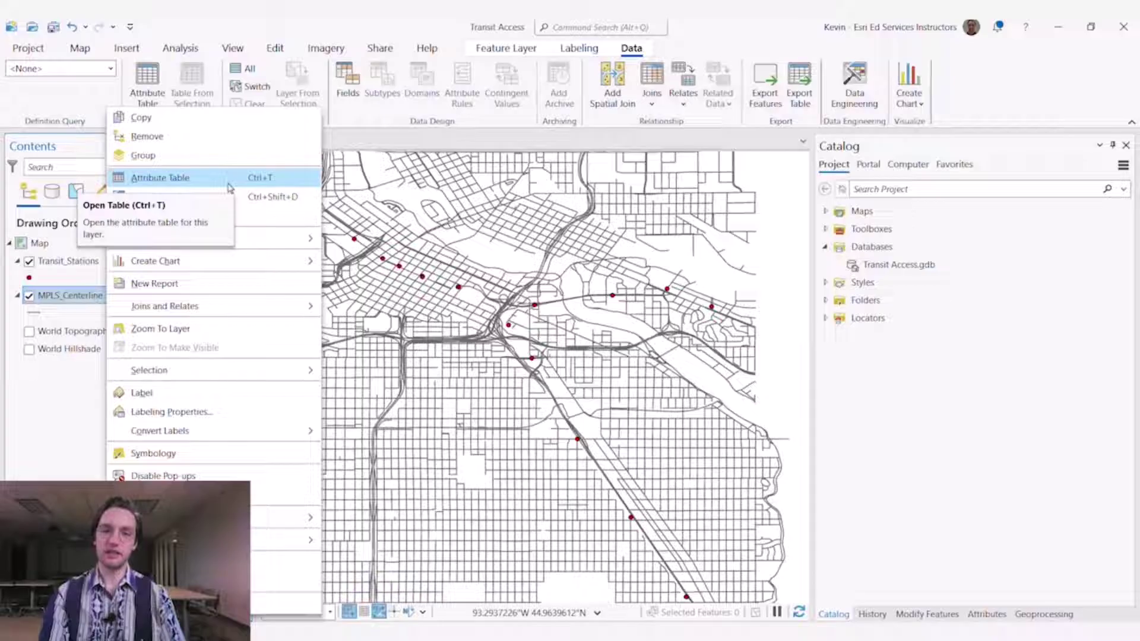
click(230, 188)
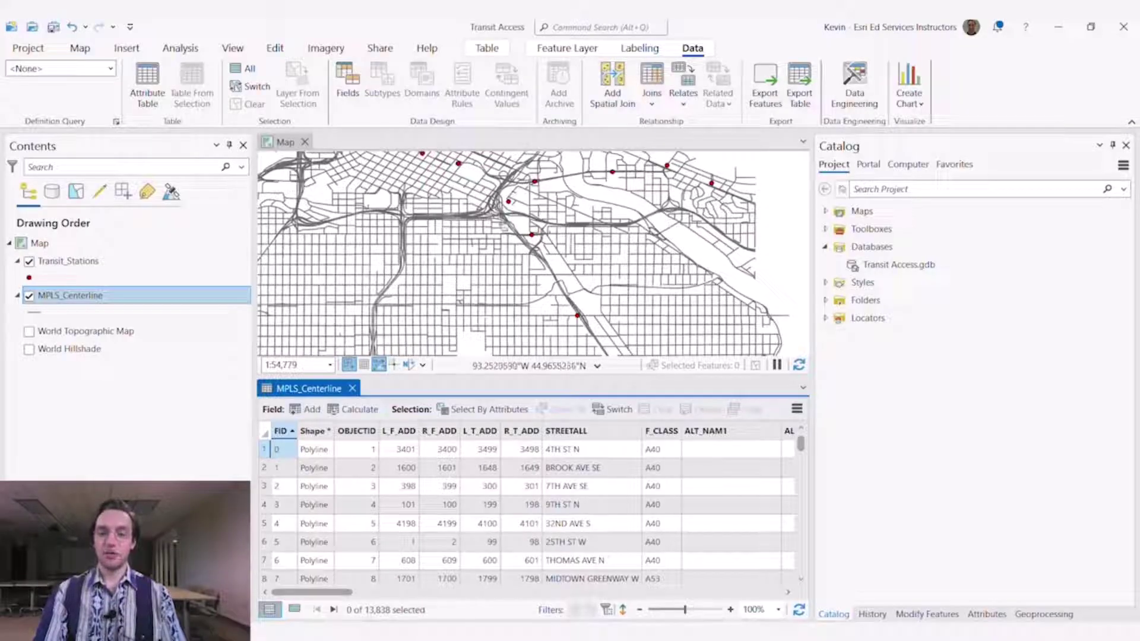
click(659, 432)
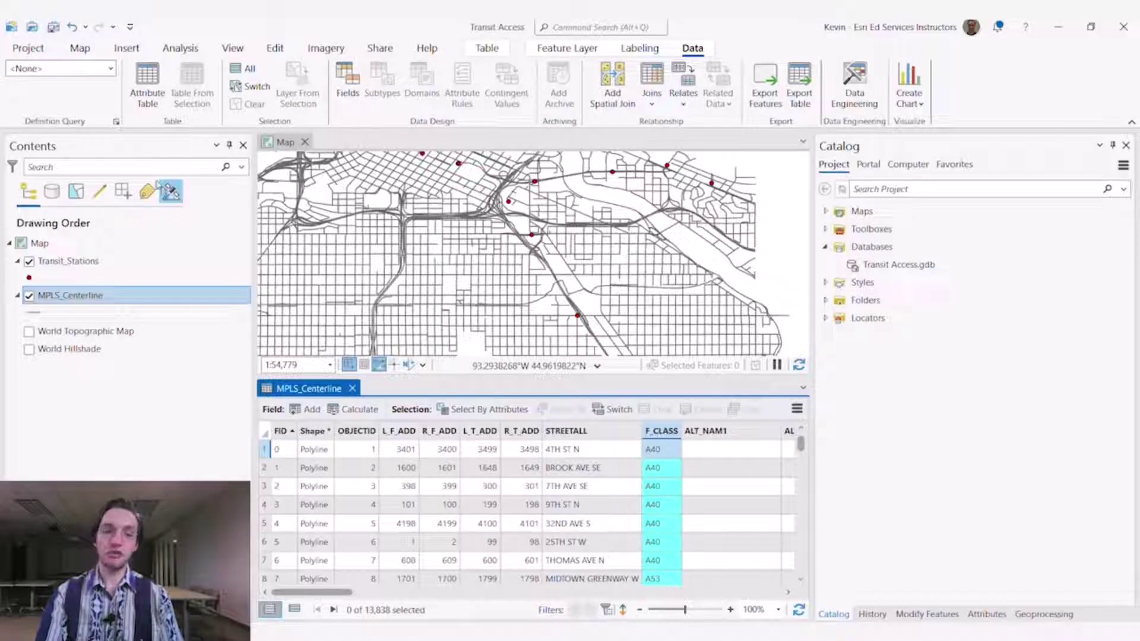
- Apply a definition query to MPLS_Centerline from the Freeways_None.exp file, excluding F_CLASS values A63 and A10
click(116, 122)
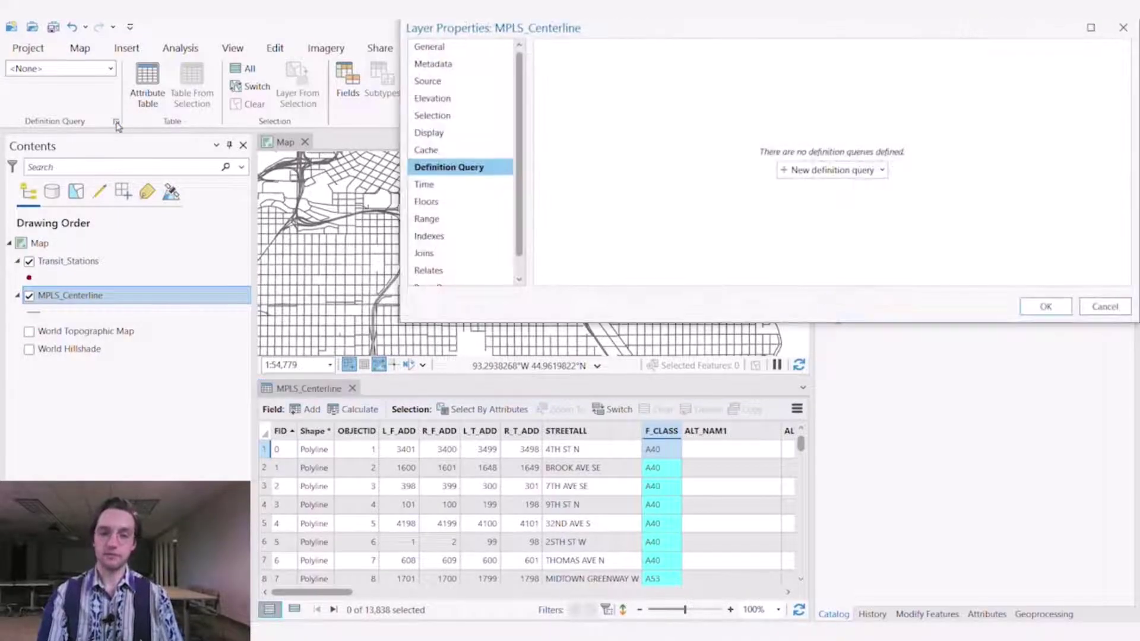
click(882, 170)
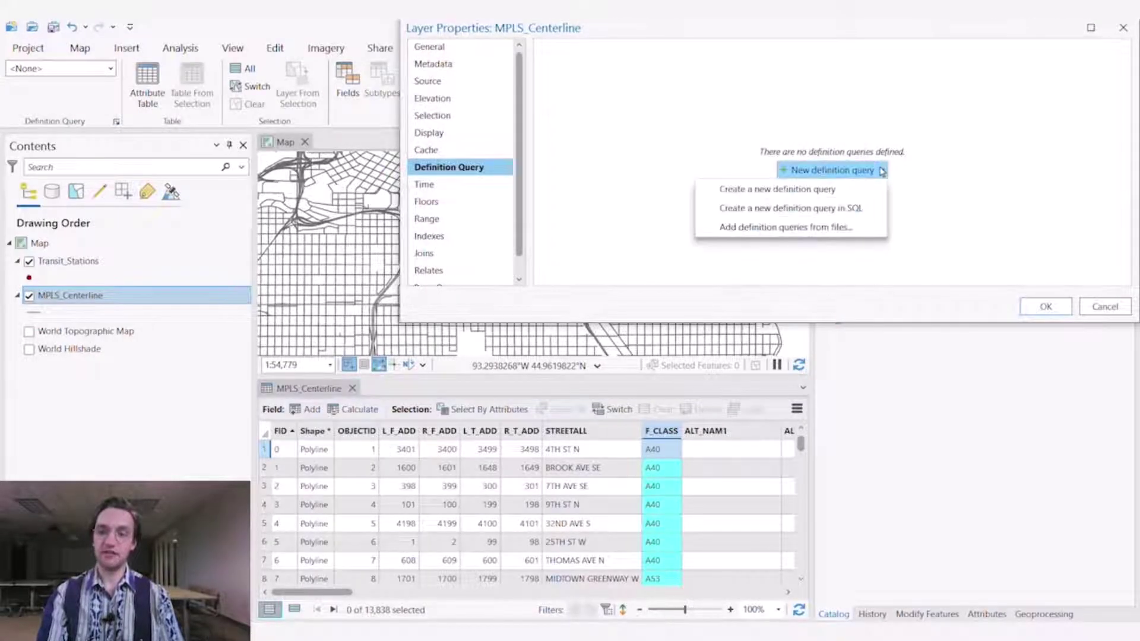
click(806, 229)
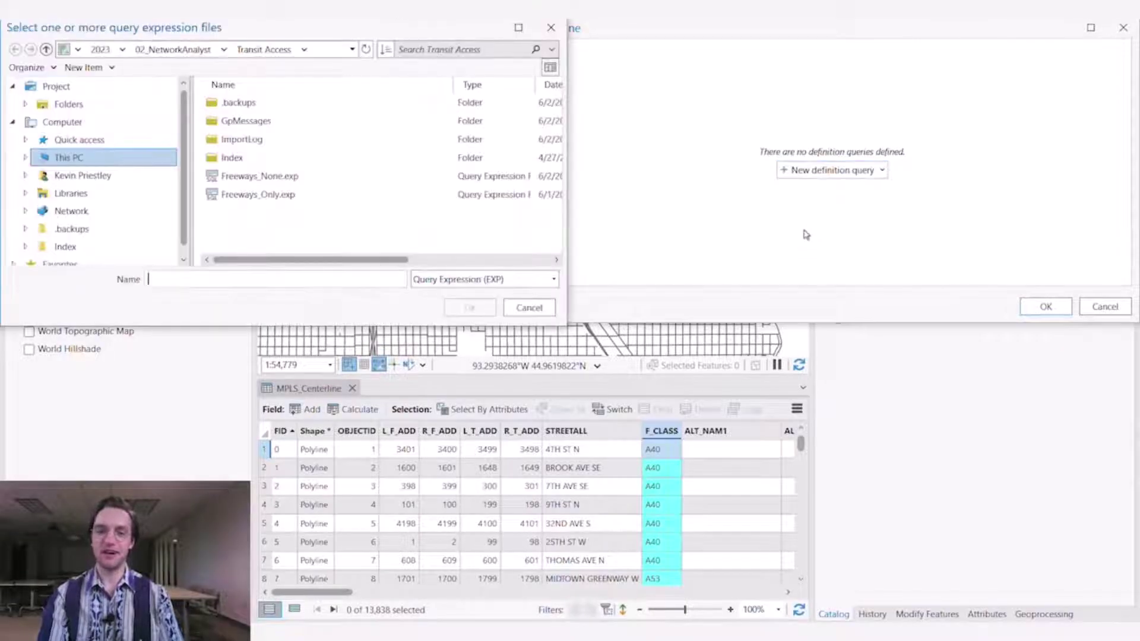
click(259, 177)
click(478, 310)
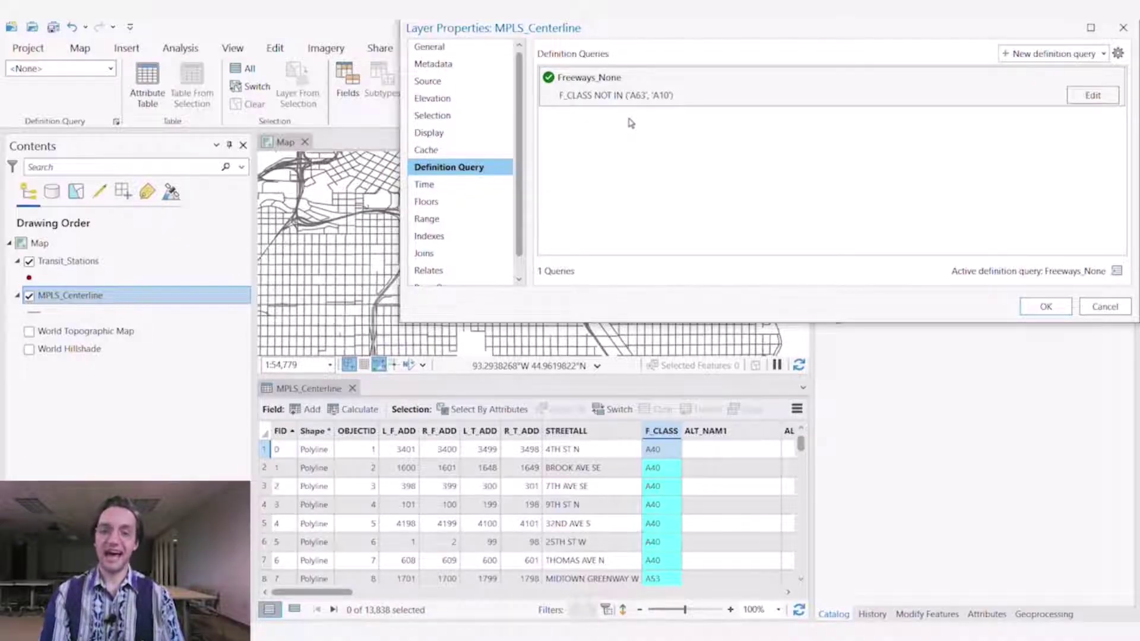
mouse_move(636, 103)
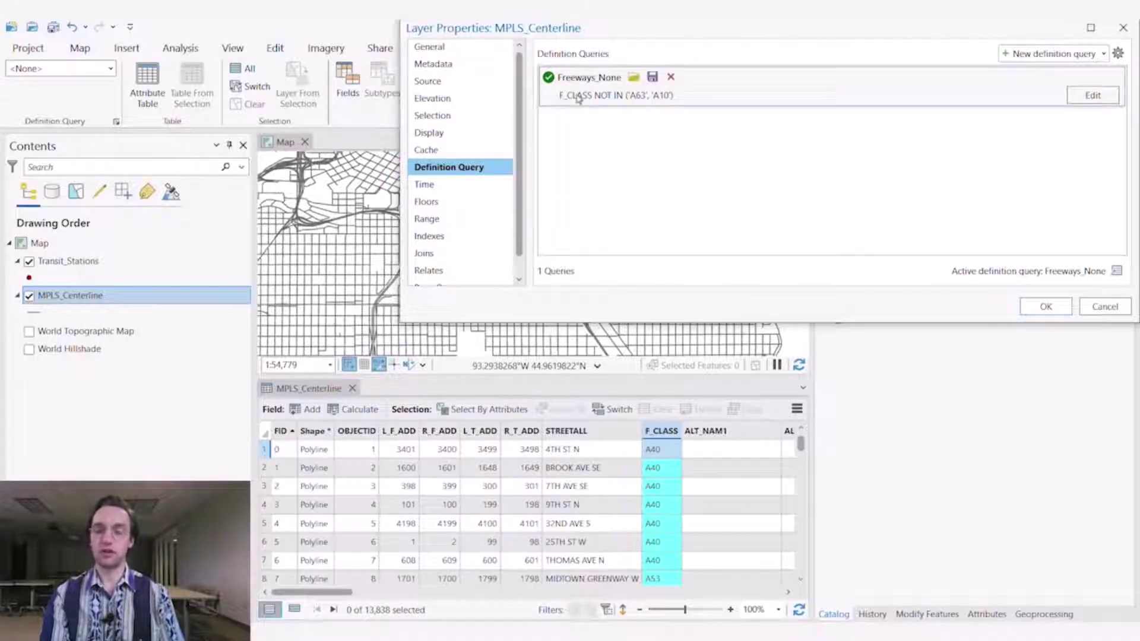
click(1046, 307)
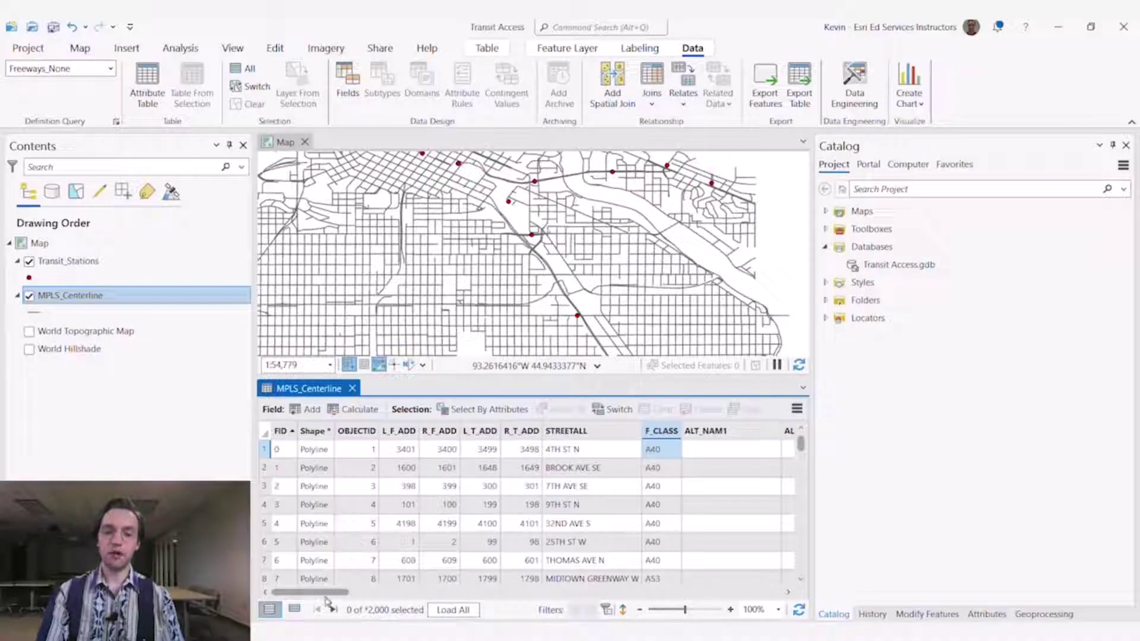
- Add two new fields to the MPLS_Centerline table in its fields design view
drag(325, 593, 782, 570)
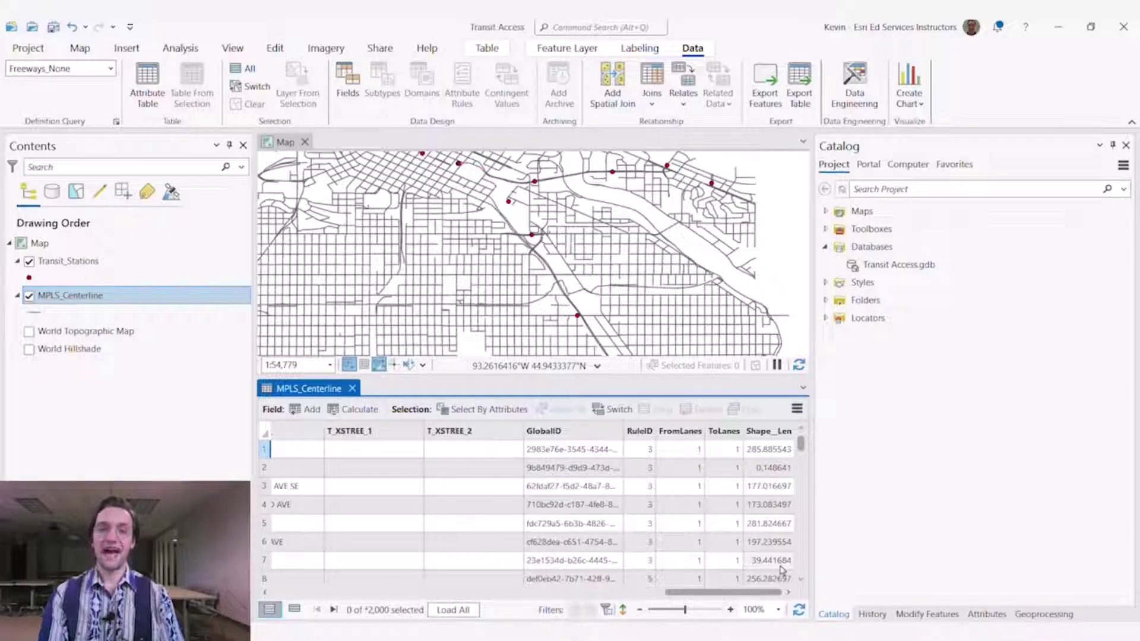
click(348, 79)
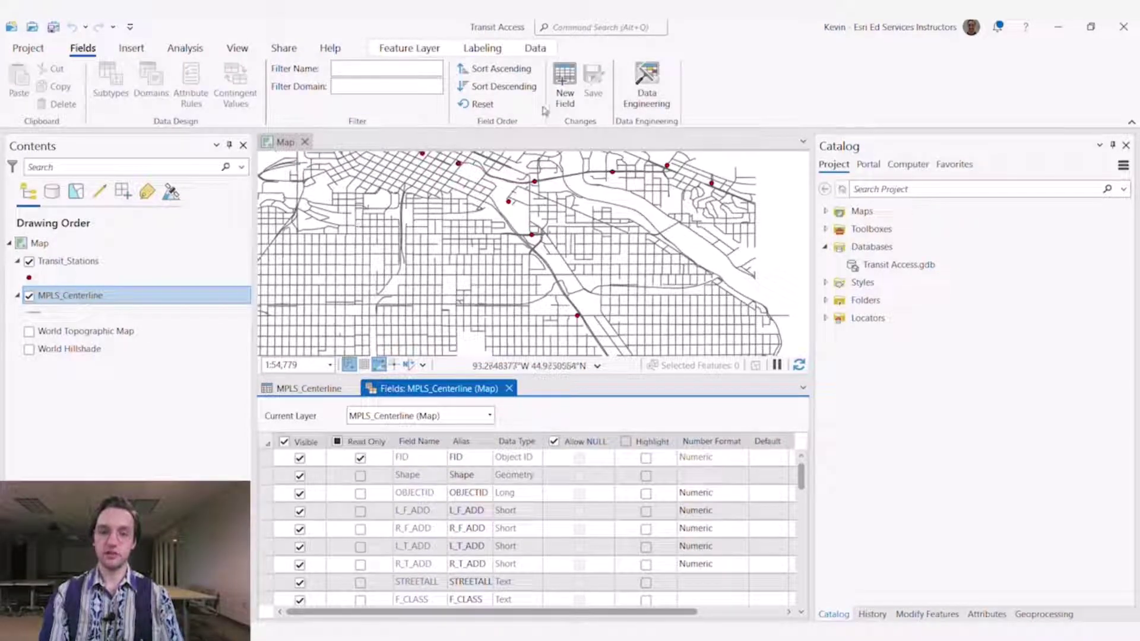
click(570, 93)
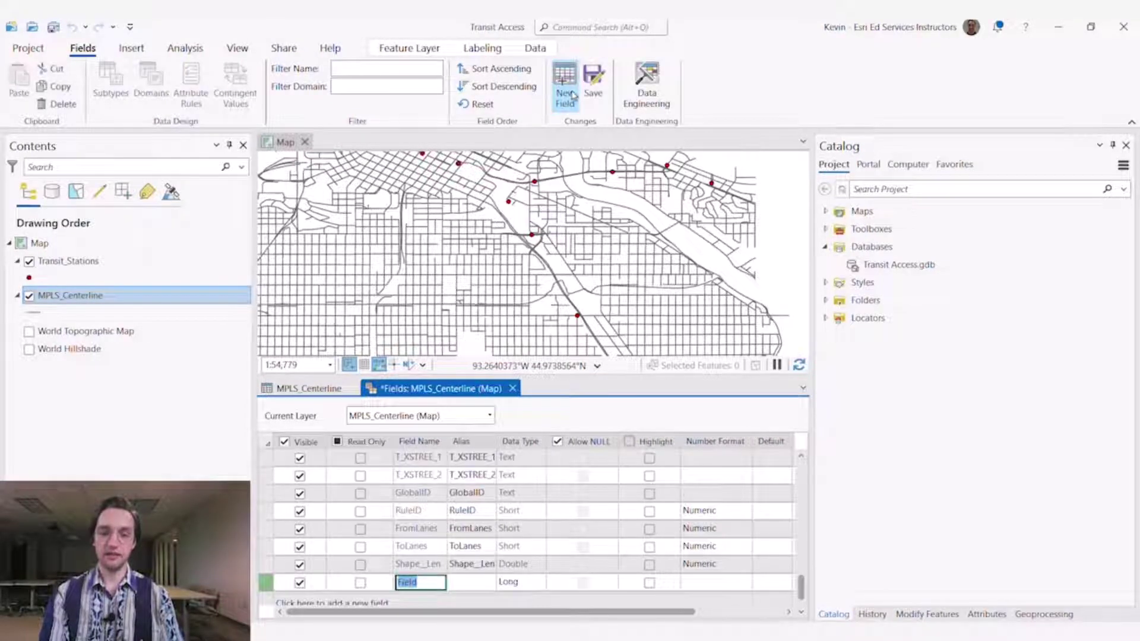
click(573, 95)
- Name the first new field Length and give it the alias Length_ft
click(429, 568)
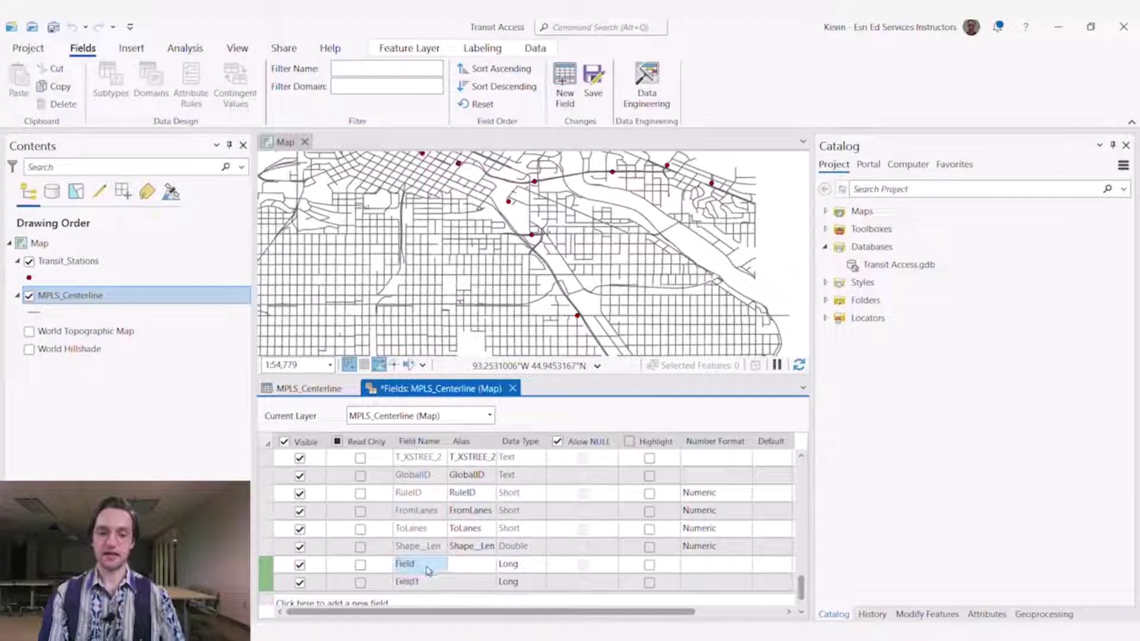
text(Length)
key(Tab)
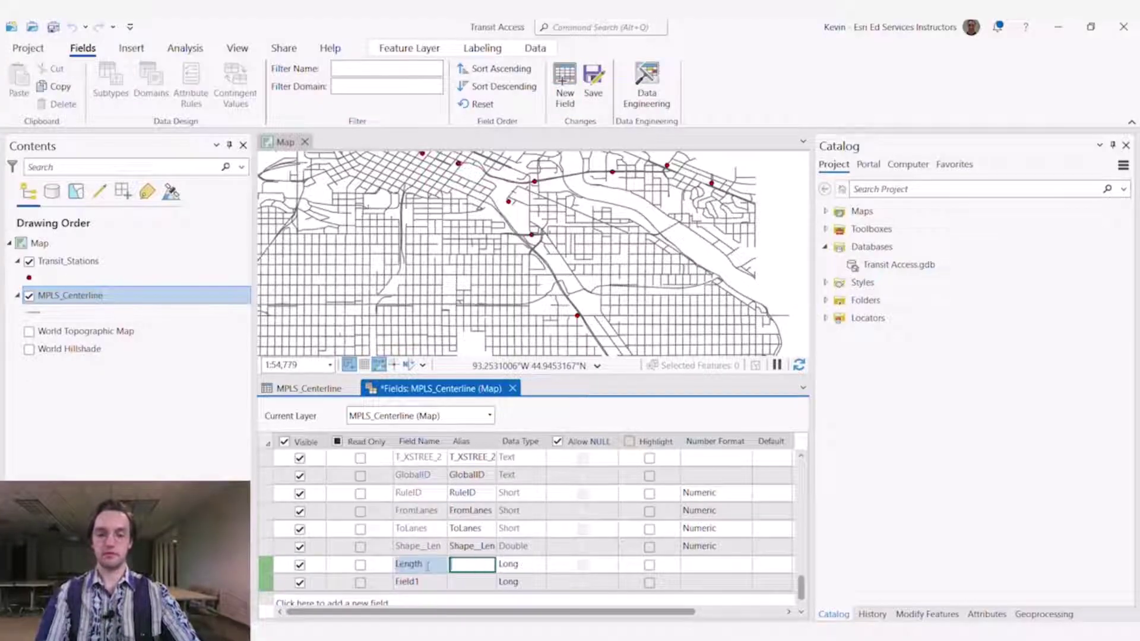
text(Length_f)
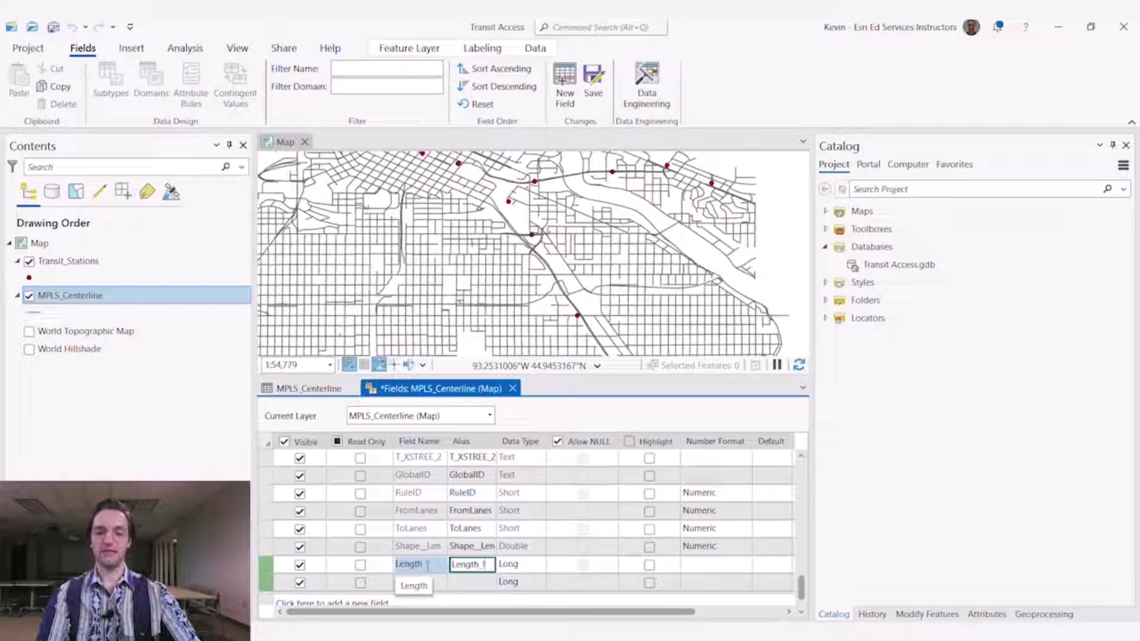
text(t)
key(Tab)
key(Escape)
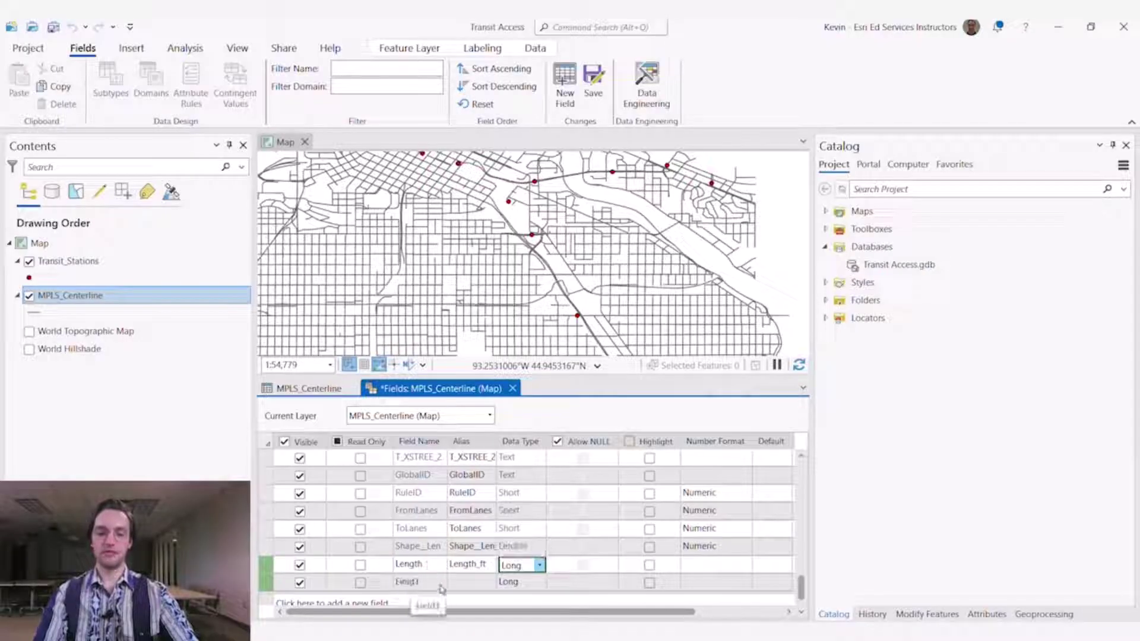
- Name the second new field Time and give it the alias Time_min
click(441, 585)
text(Time)
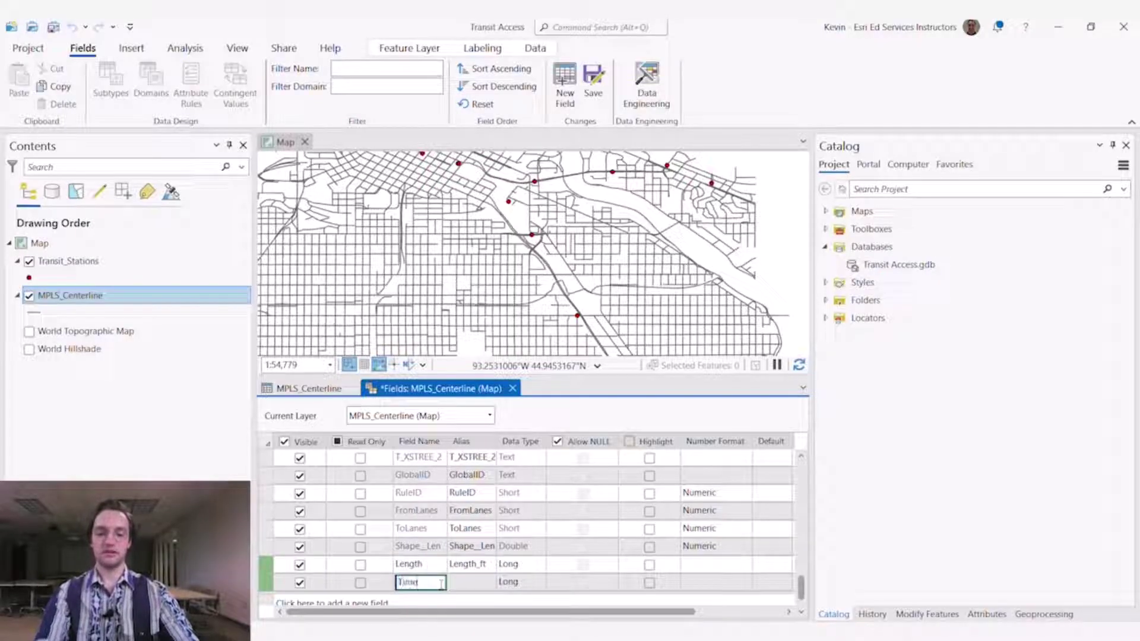
key(Tab)
text(Time_min)
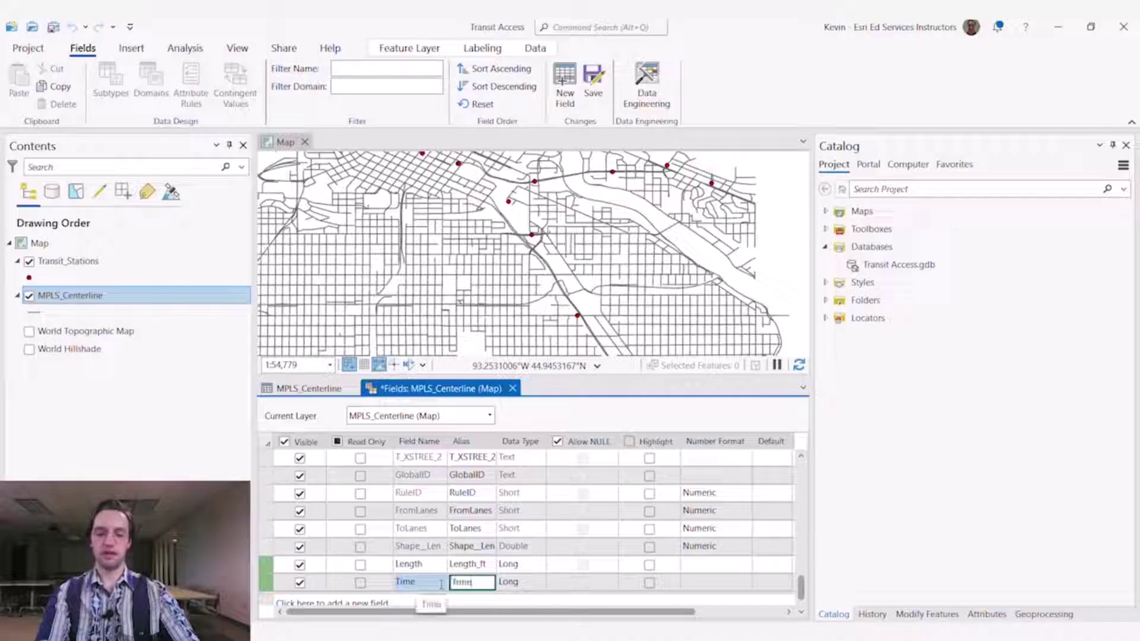
- Set the data type of the Length and Time fields to Double, save the field changes and close the fields view
click(510, 564)
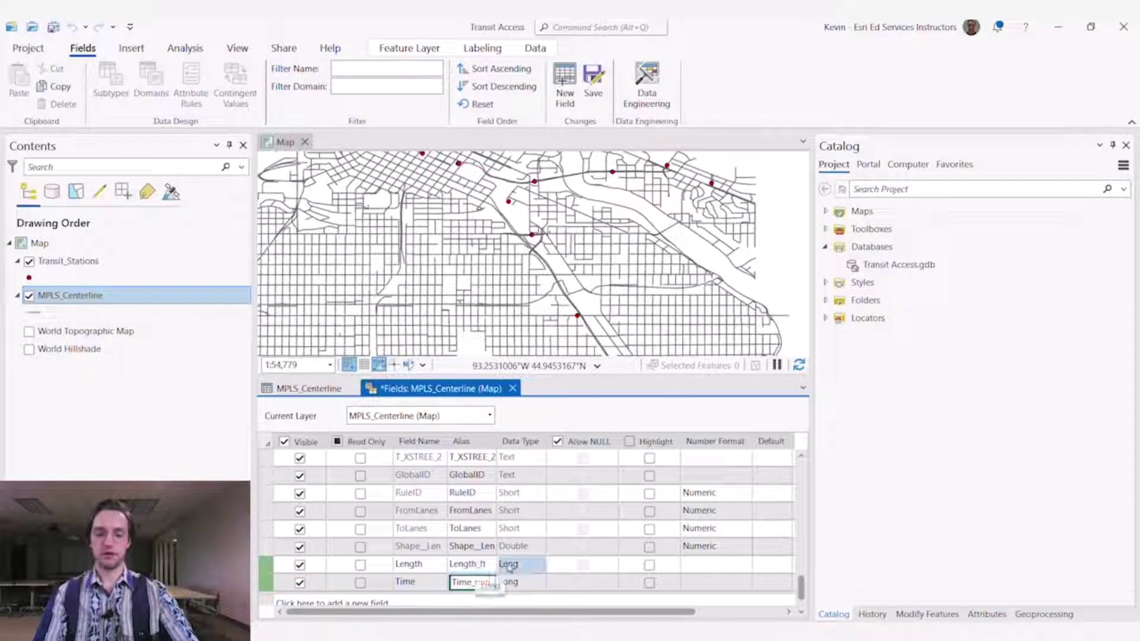
click(539, 565)
click(518, 520)
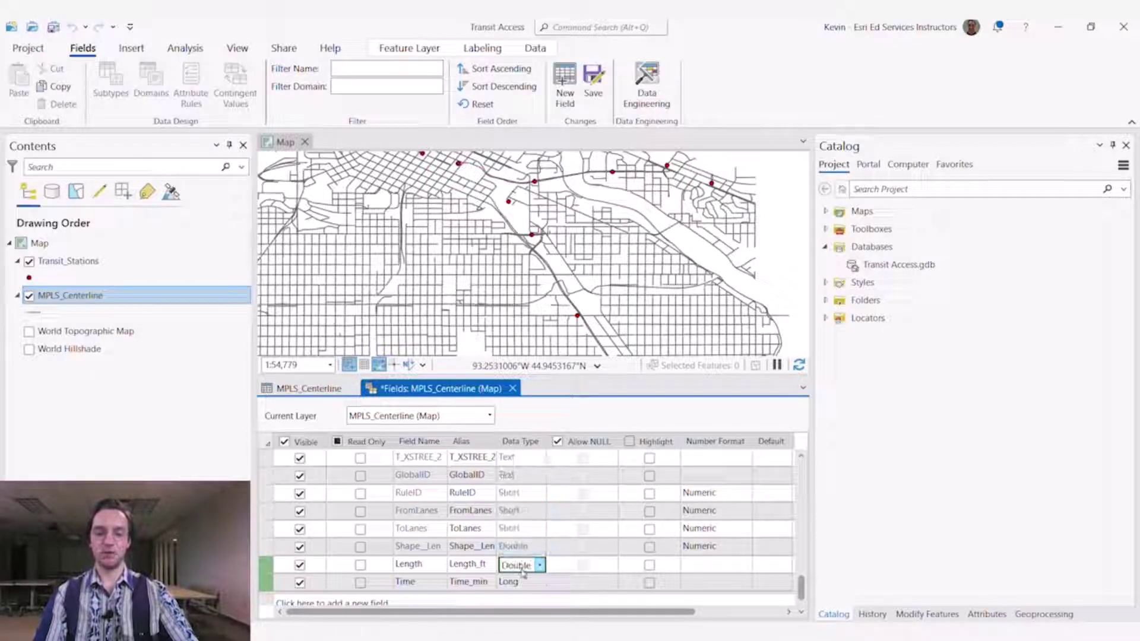
click(510, 582)
click(538, 583)
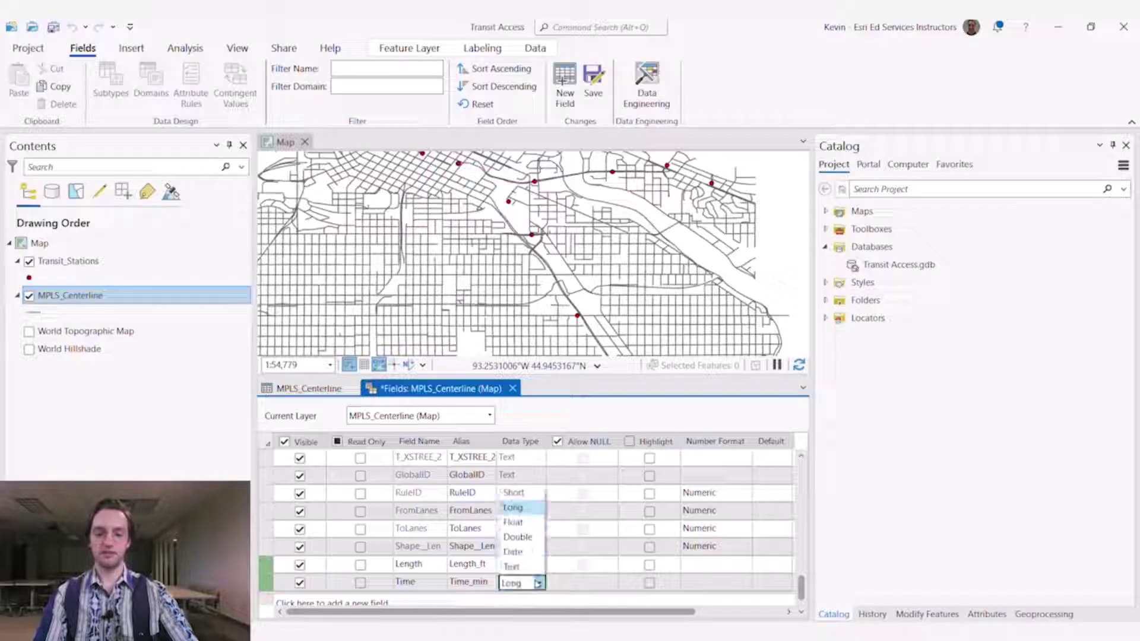
click(518, 537)
click(595, 88)
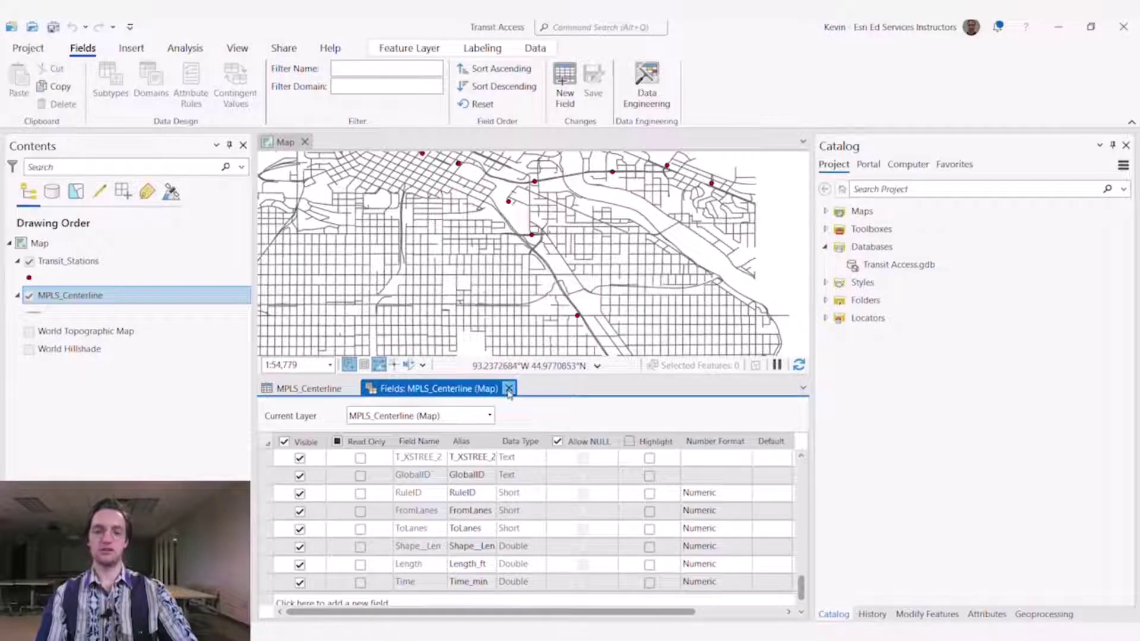
click(509, 389)
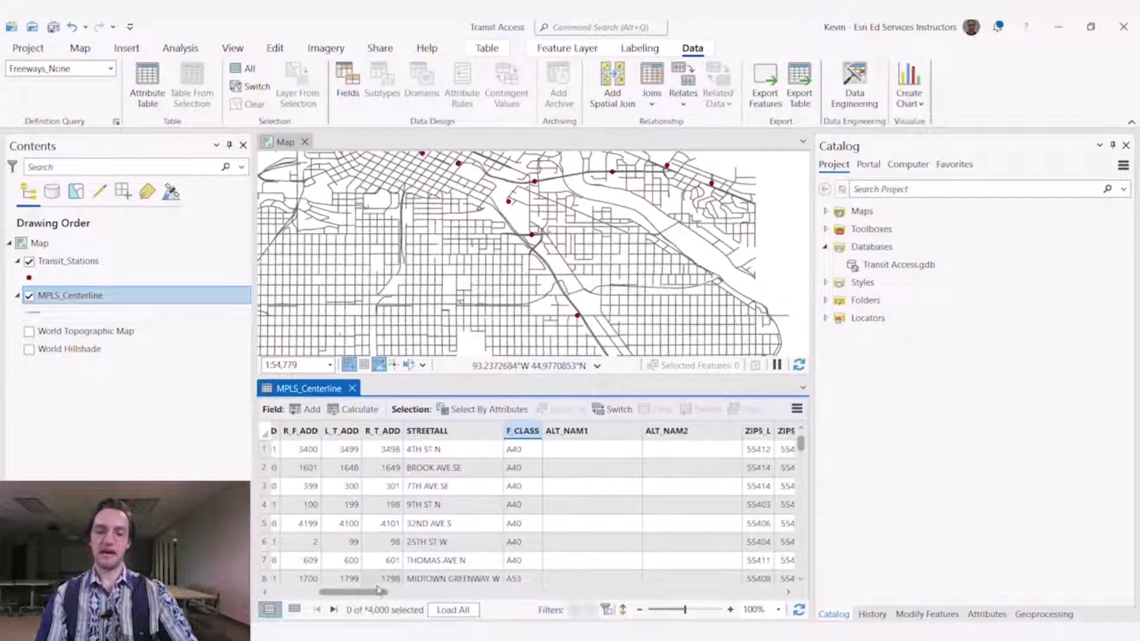
- Calculate geometry for Length_ft as geodesic length in US Survey Feet with coordinate system GCS_WGS_1984
drag(356, 592, 736, 579)
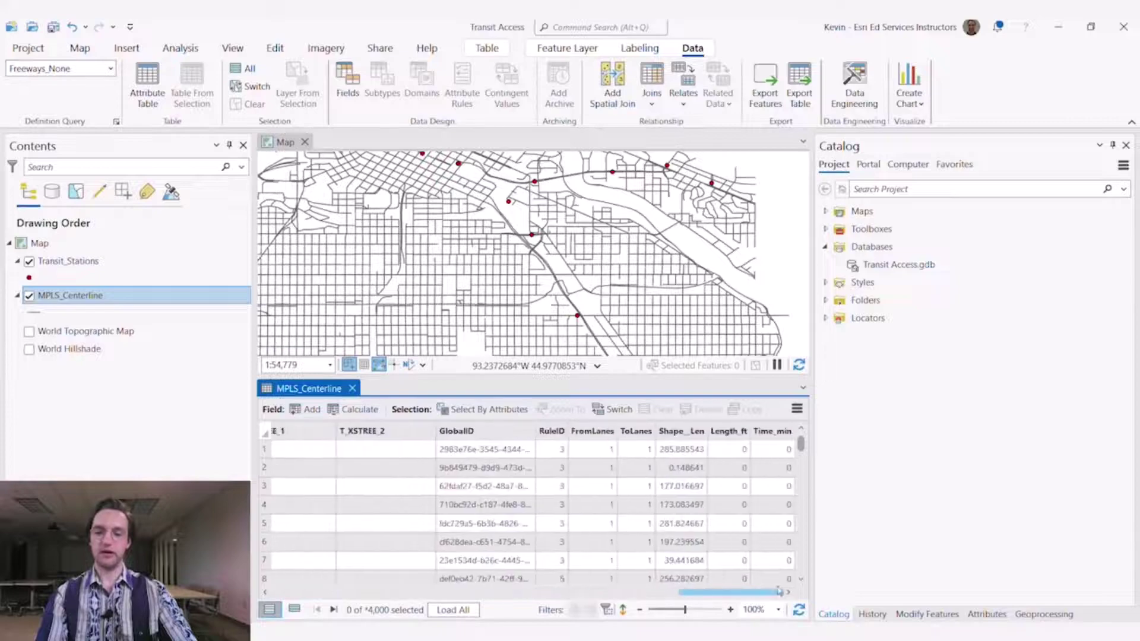
click(725, 431)
right_click(725, 431)
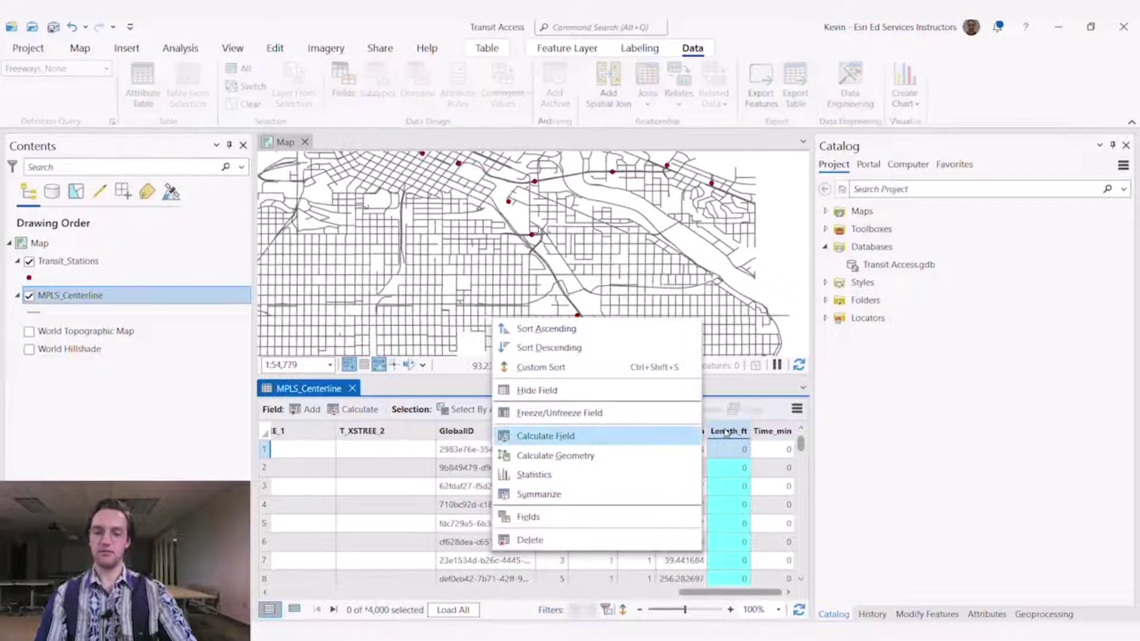
click(641, 456)
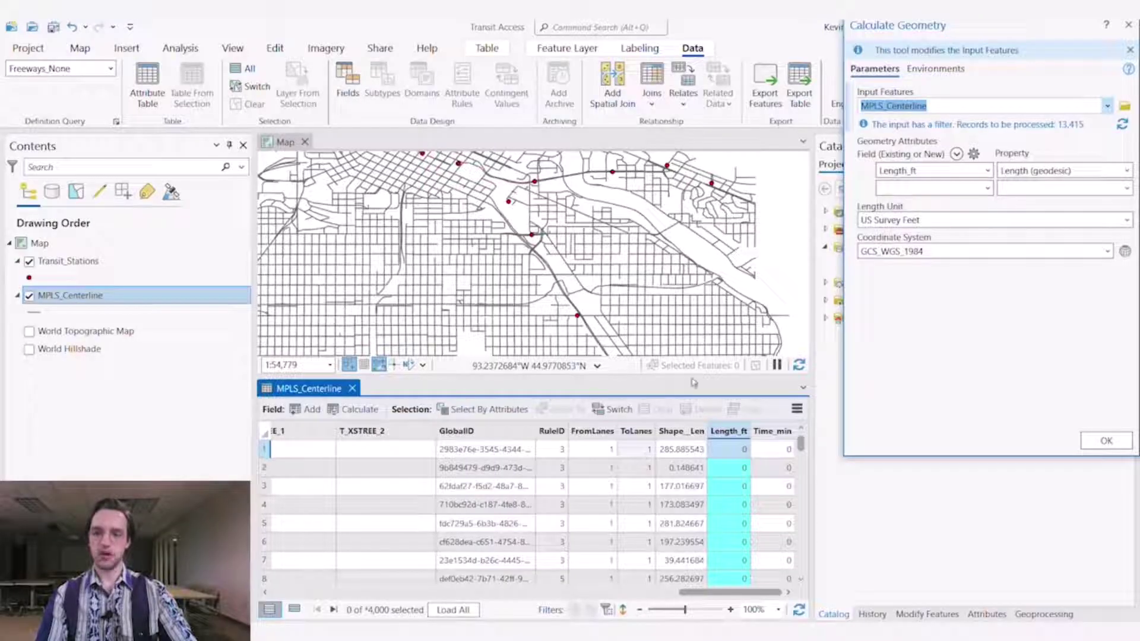
click(1126, 171)
click(1128, 180)
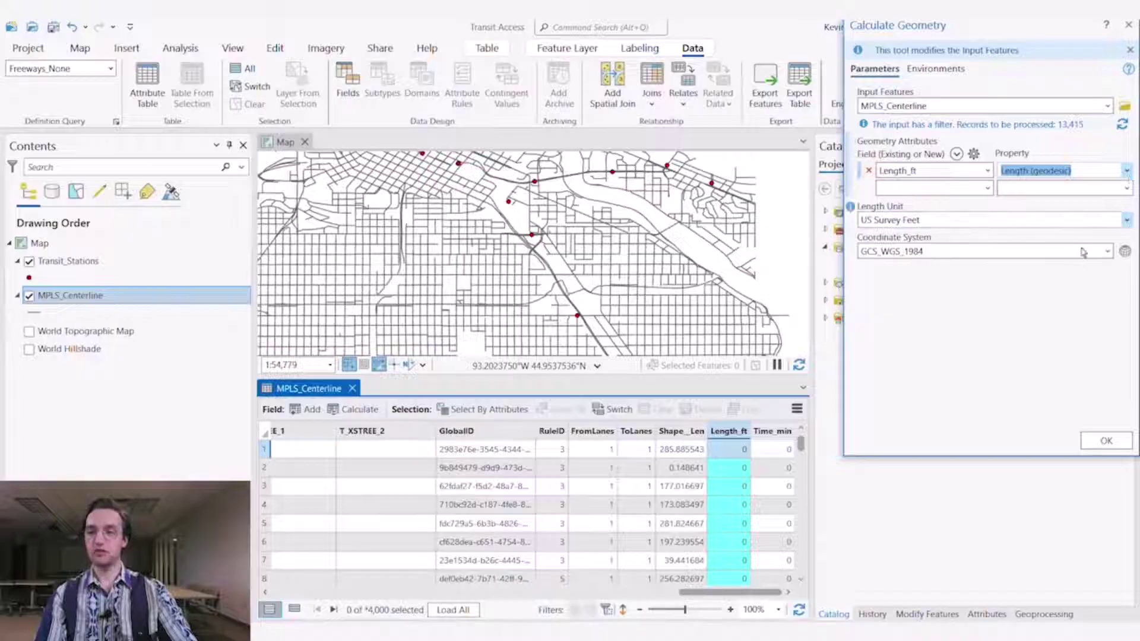
click(1056, 289)
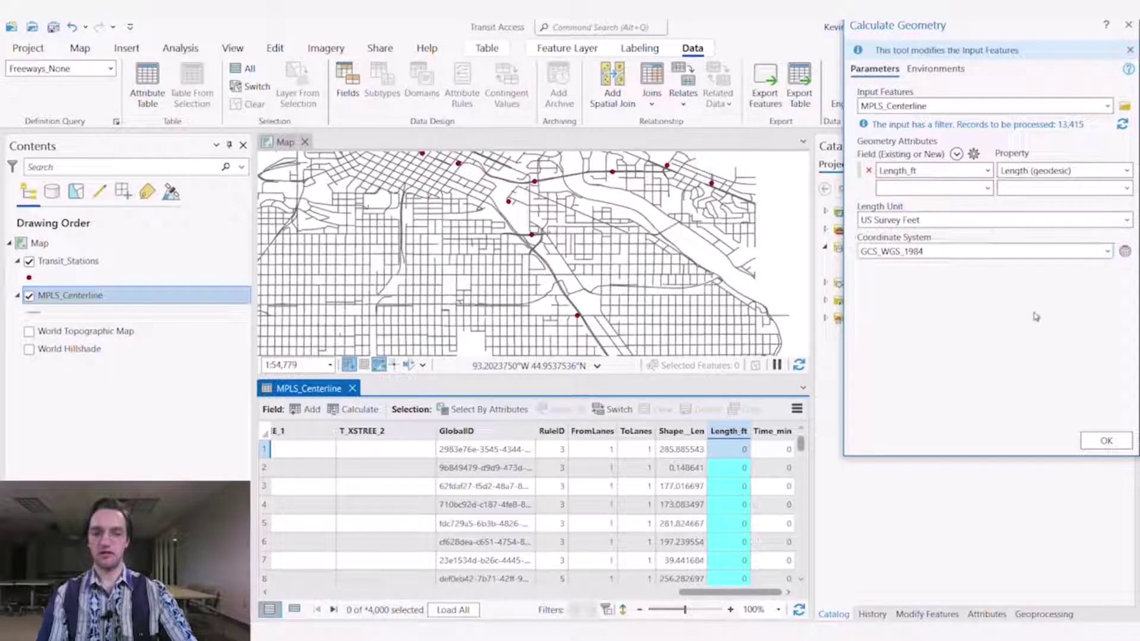
click(1108, 441)
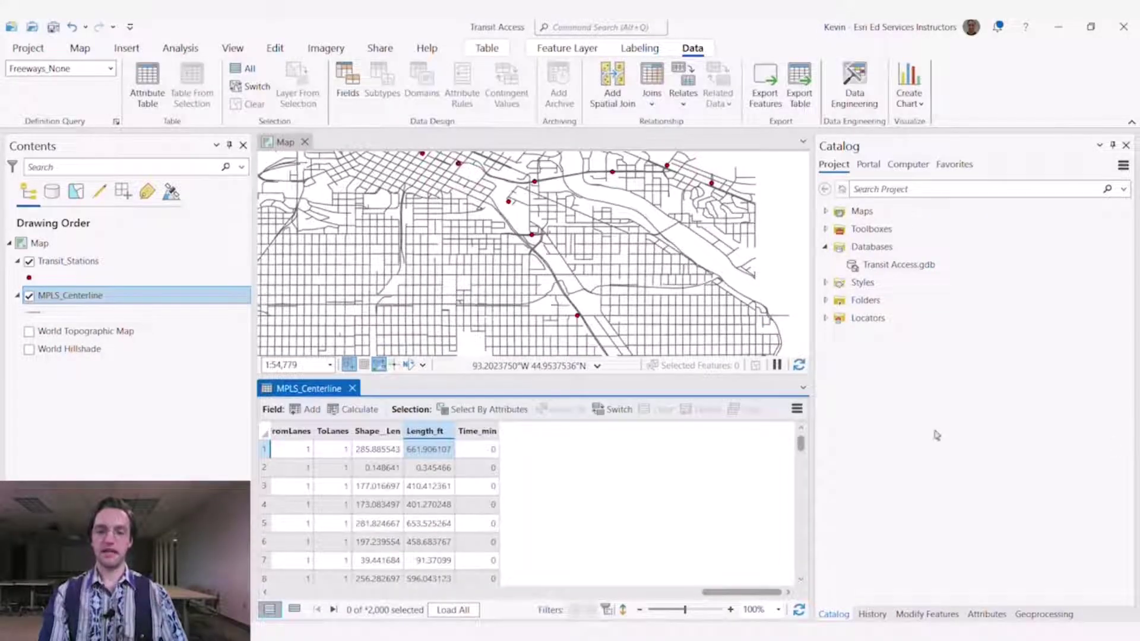
- Calculate the Time_min field with the Python 3 expression !Length! / 264
right_click(487, 432)
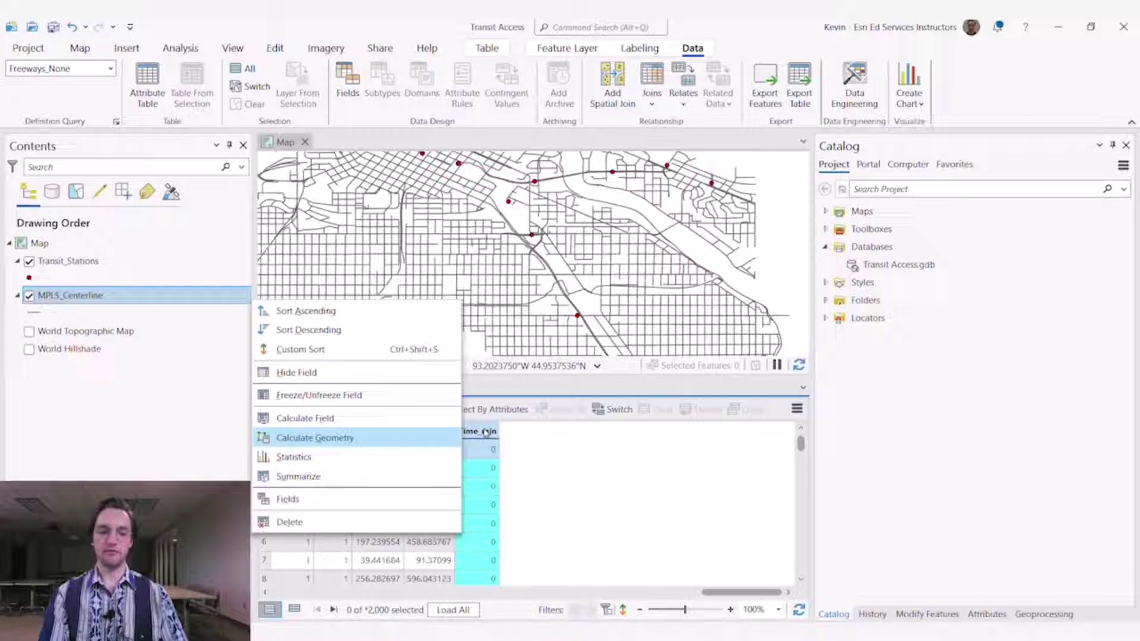
click(417, 423)
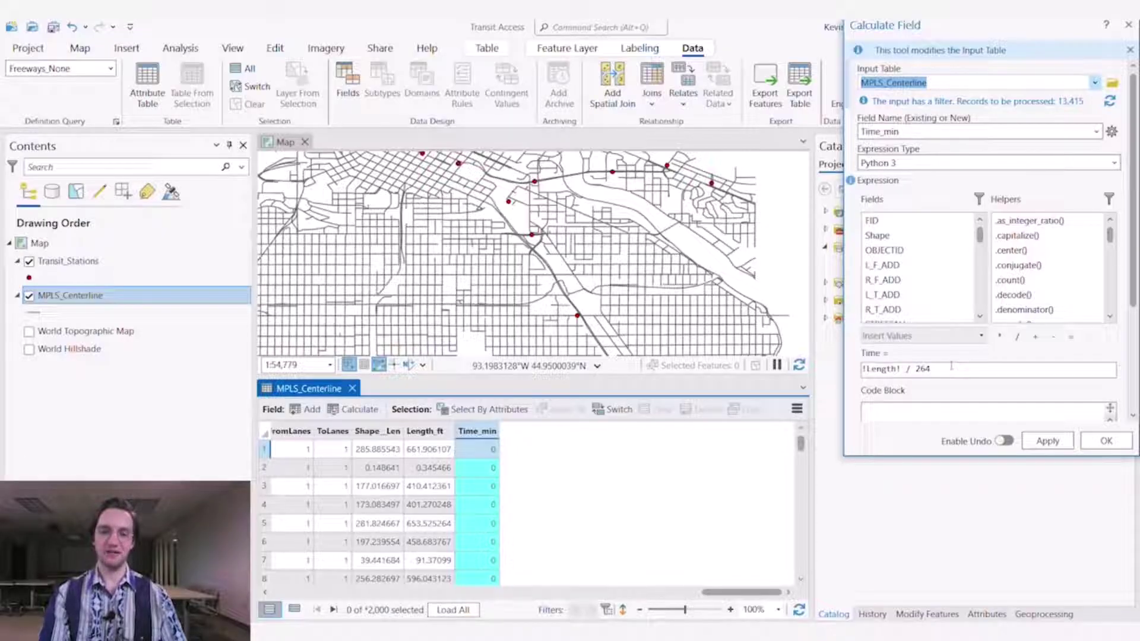
click(1105, 440)
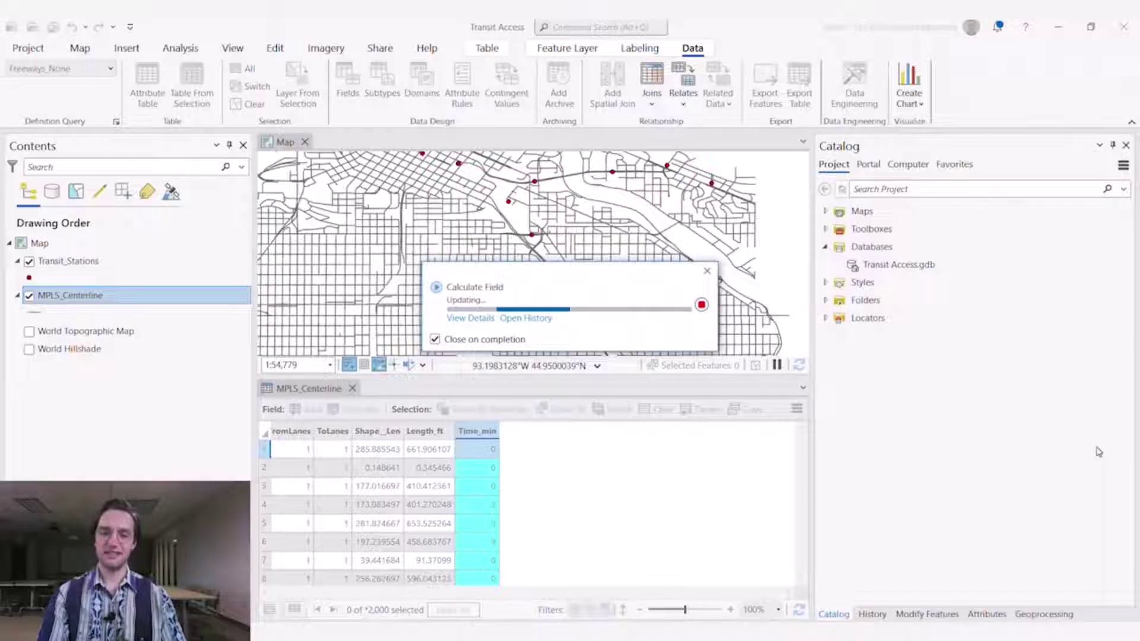
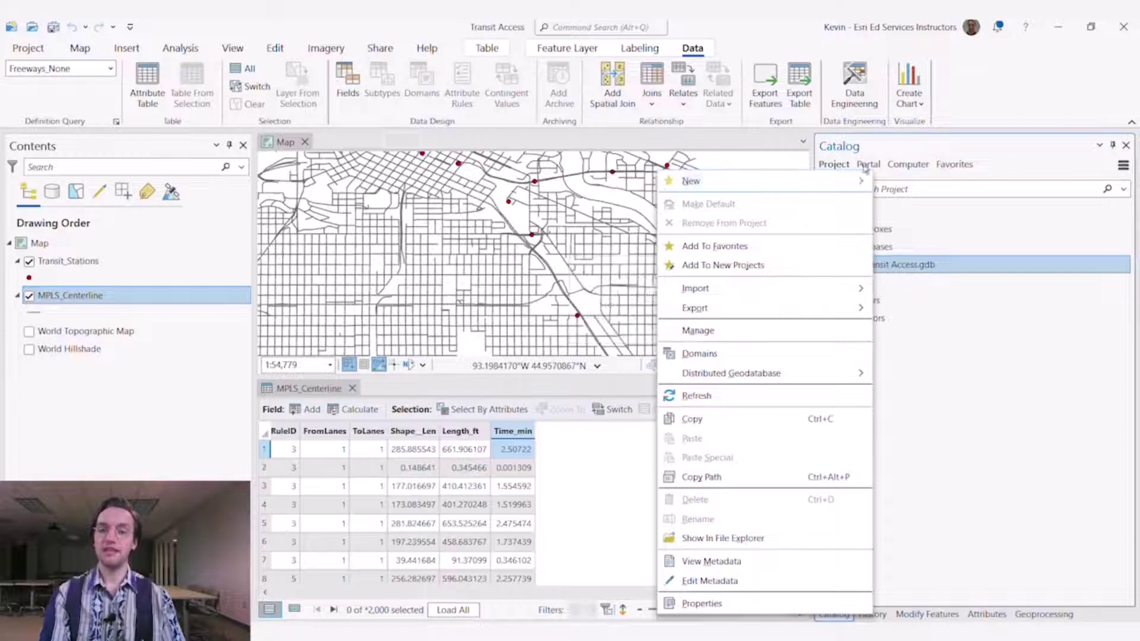
- Create a feature dataset named Walk_MPLS in Transit Access.gdb with coordinate system GCS_WGS_1984
mouse_move(858, 180)
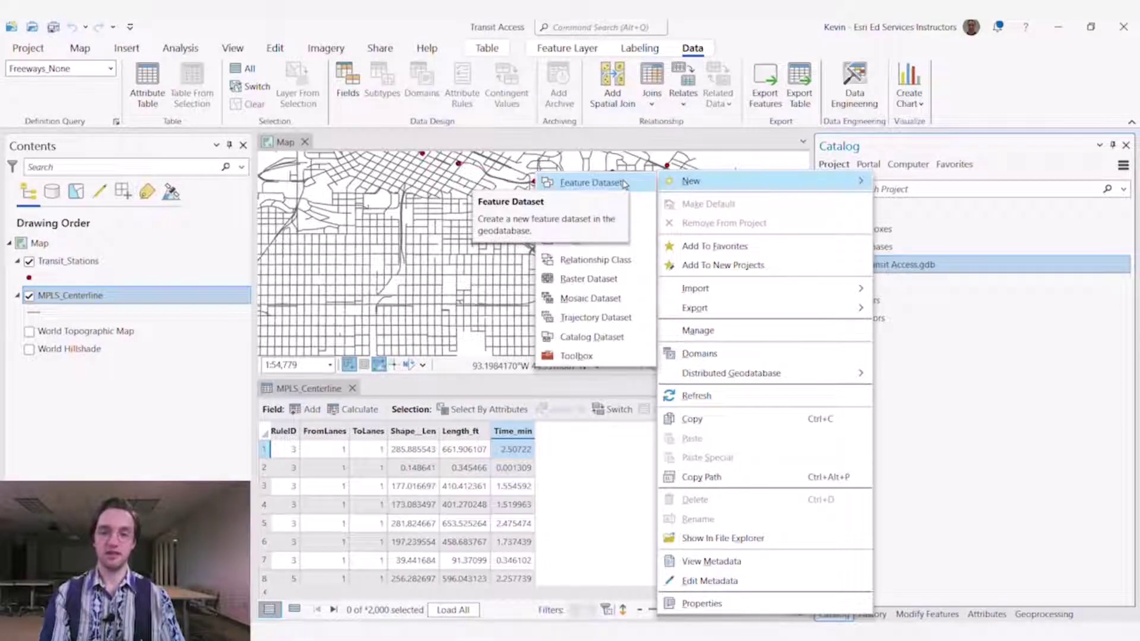
click(624, 184)
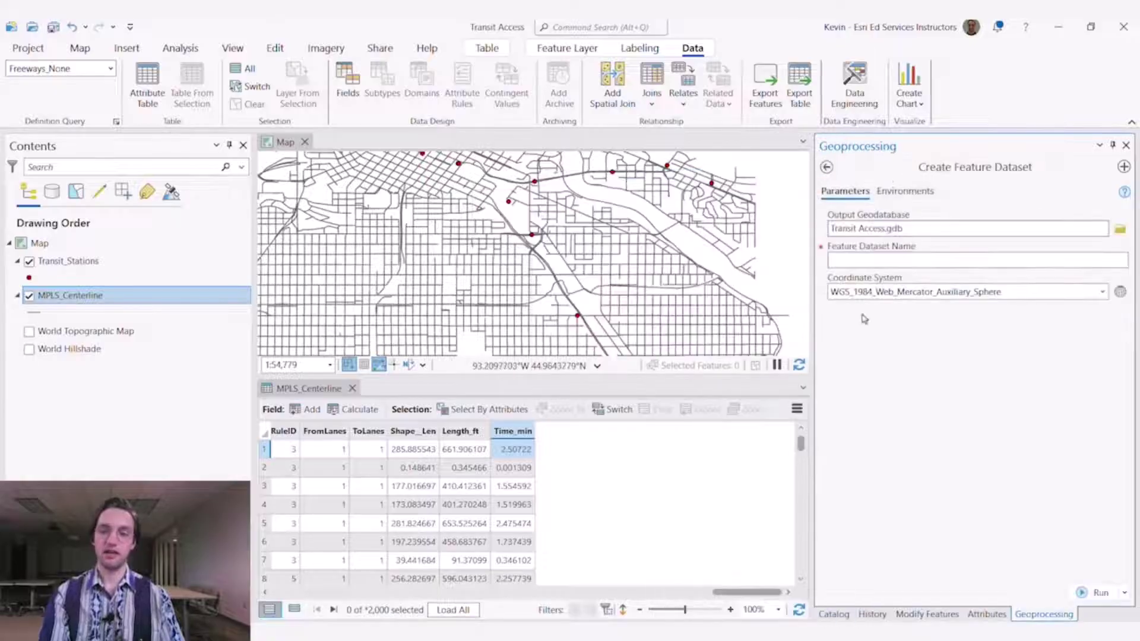
click(944, 263)
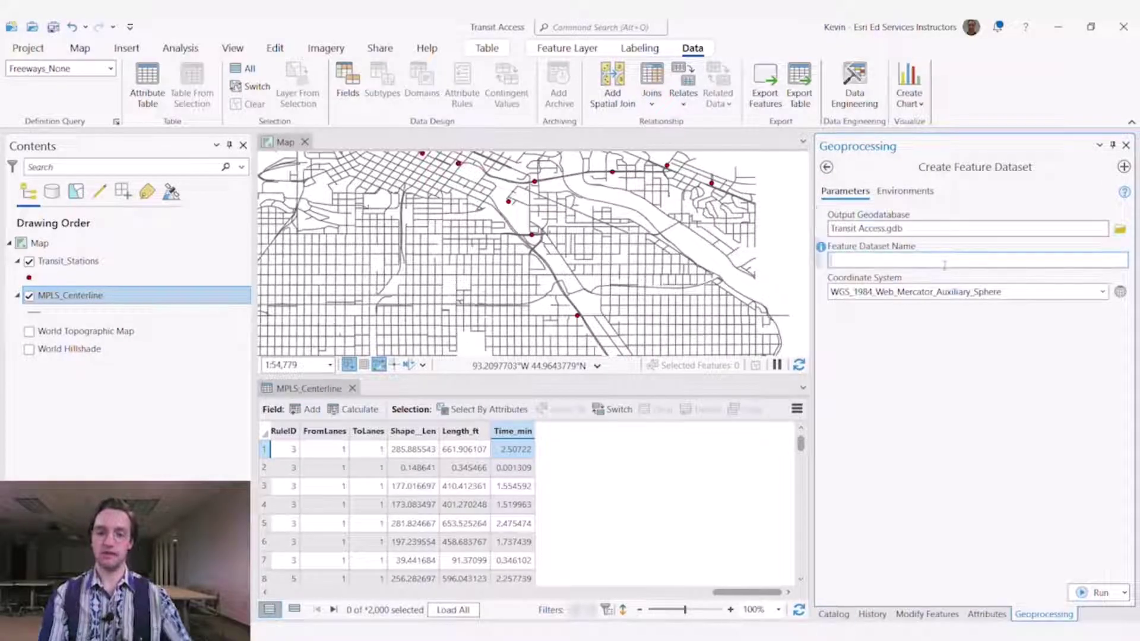
text(Walk_M)
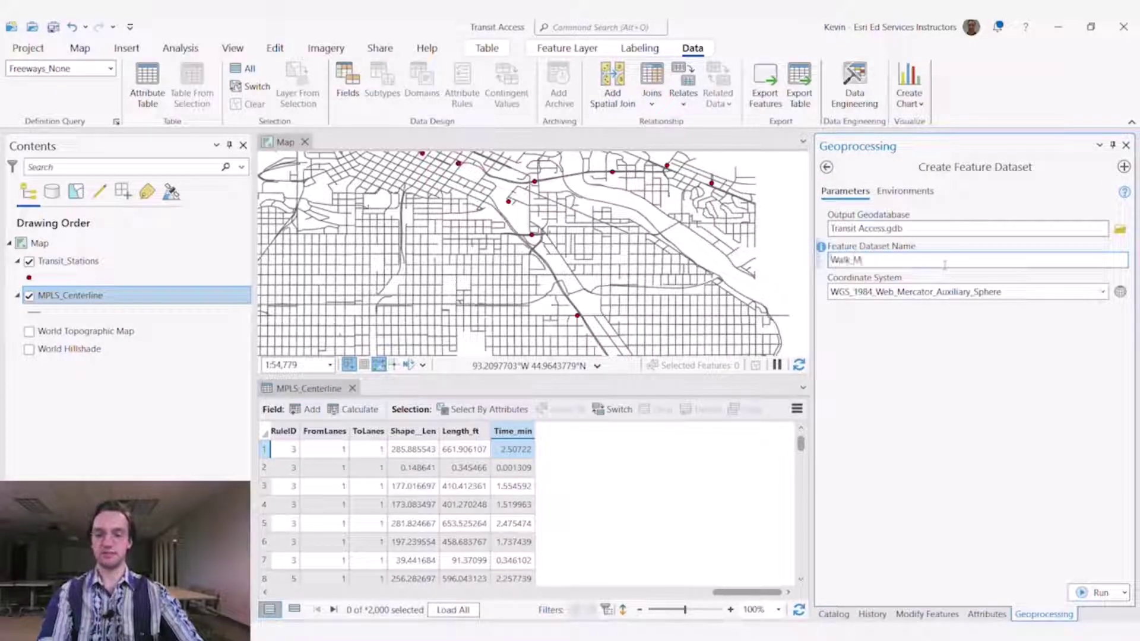
text(PLS)
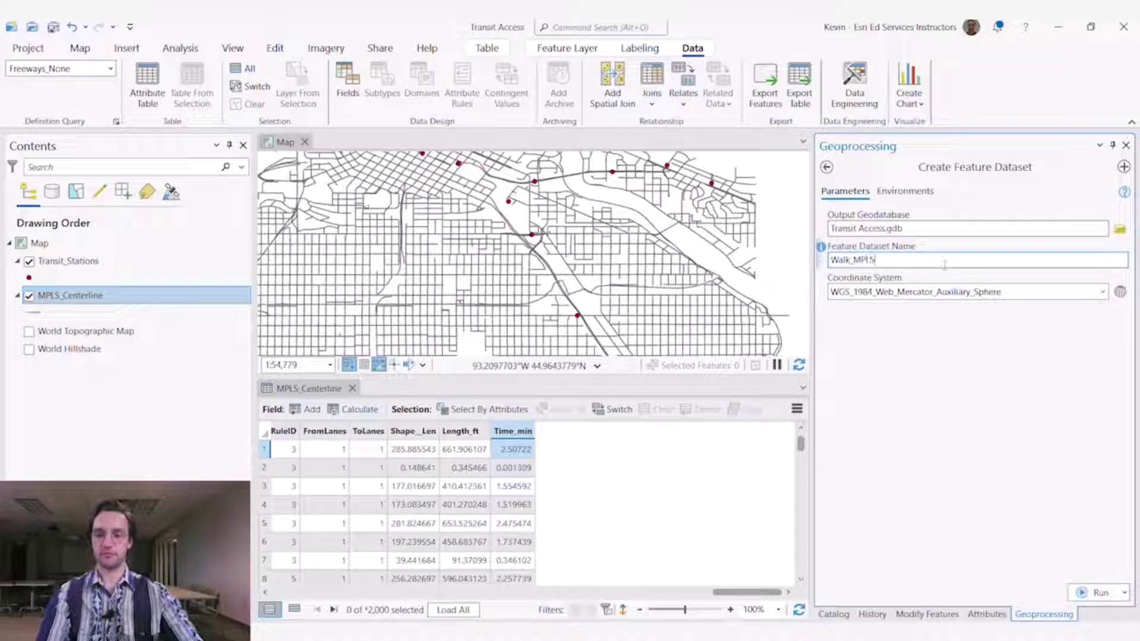
click(1100, 294)
click(938, 346)
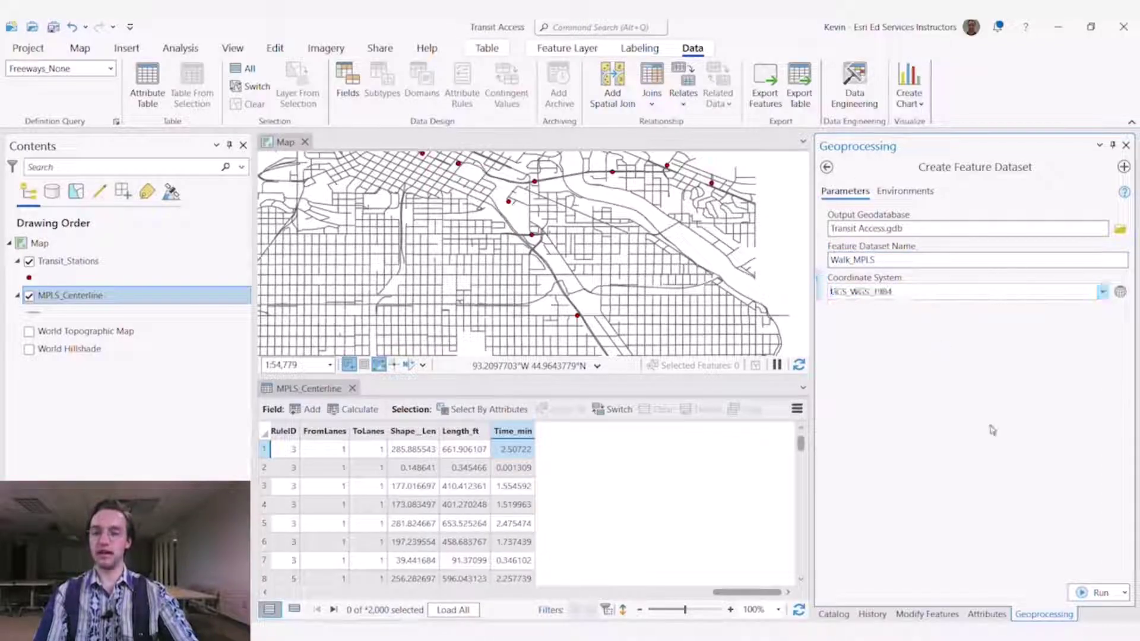
click(1079, 594)
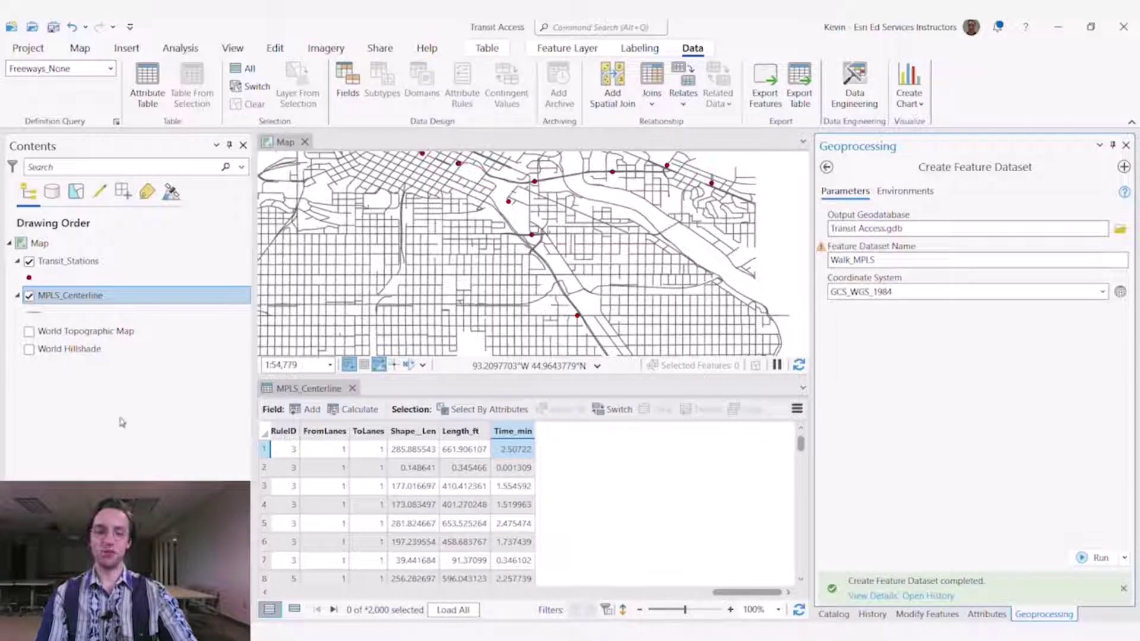
- Set up a feature export of the MPLS_Centerline layer with the Walk_MPLS feature dataset in Transit Access.gdb as output location
right_click(93, 296)
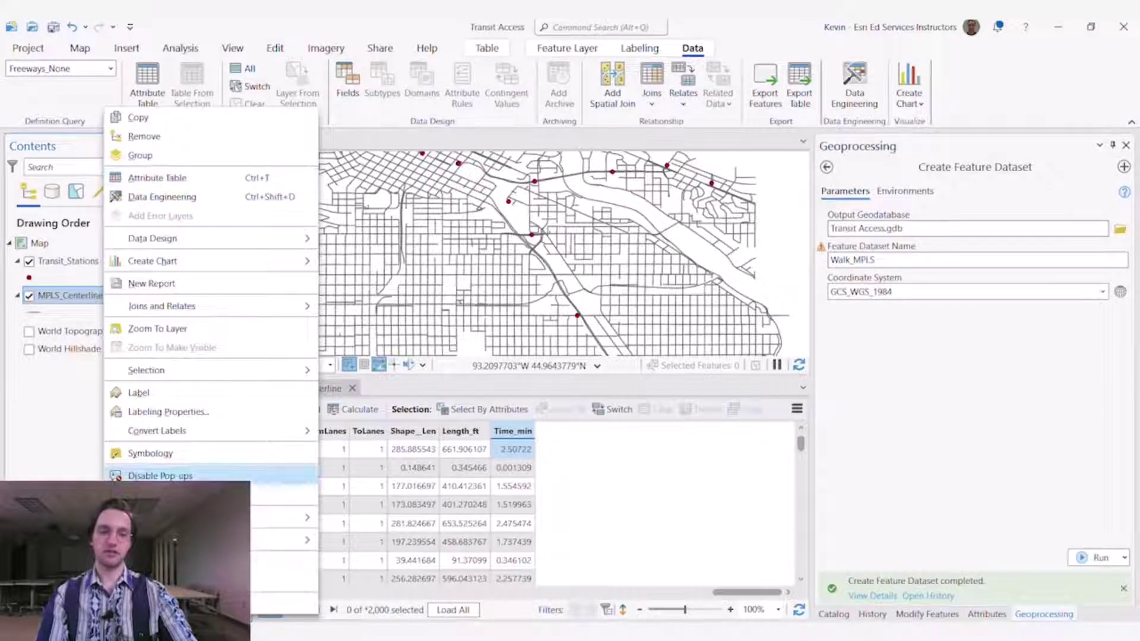
mouse_move(291, 519)
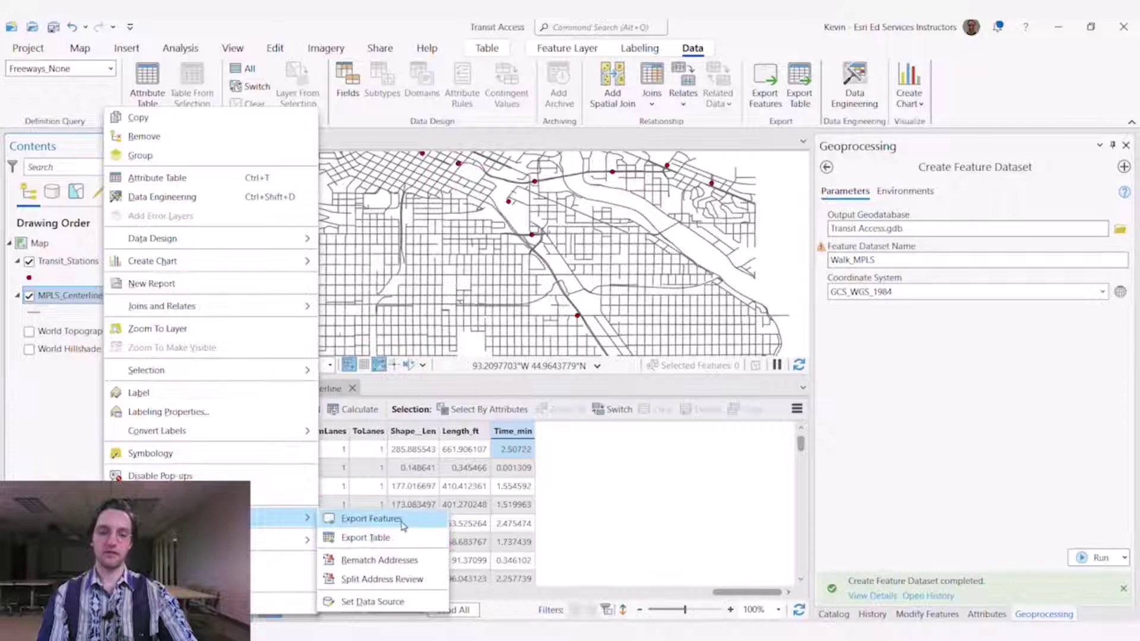
click(371, 518)
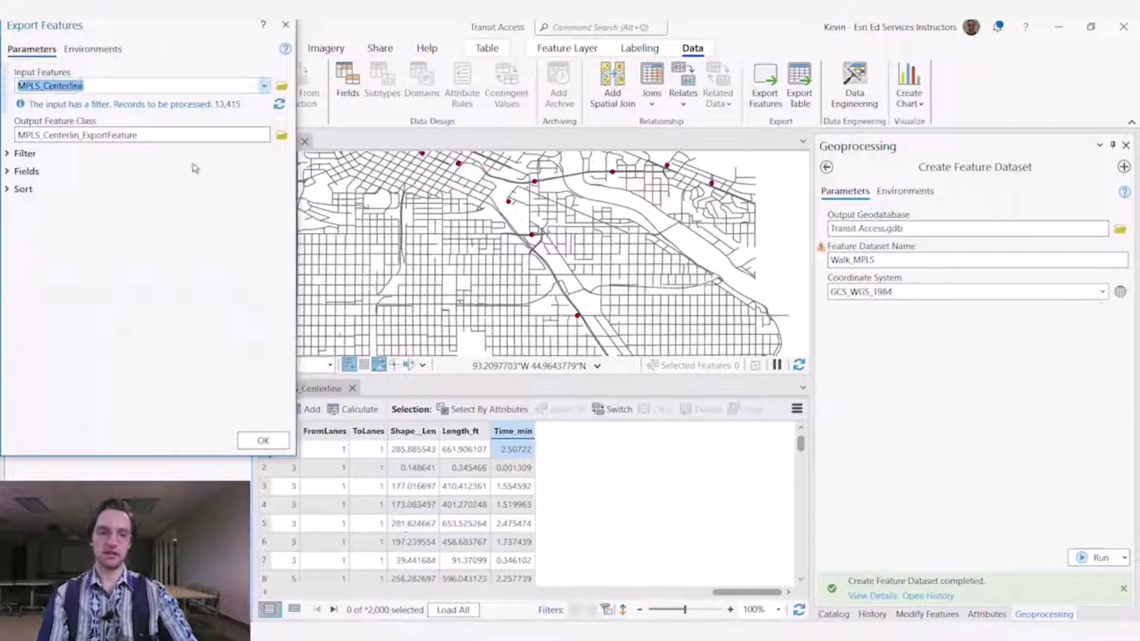
click(281, 136)
double_click(262, 103)
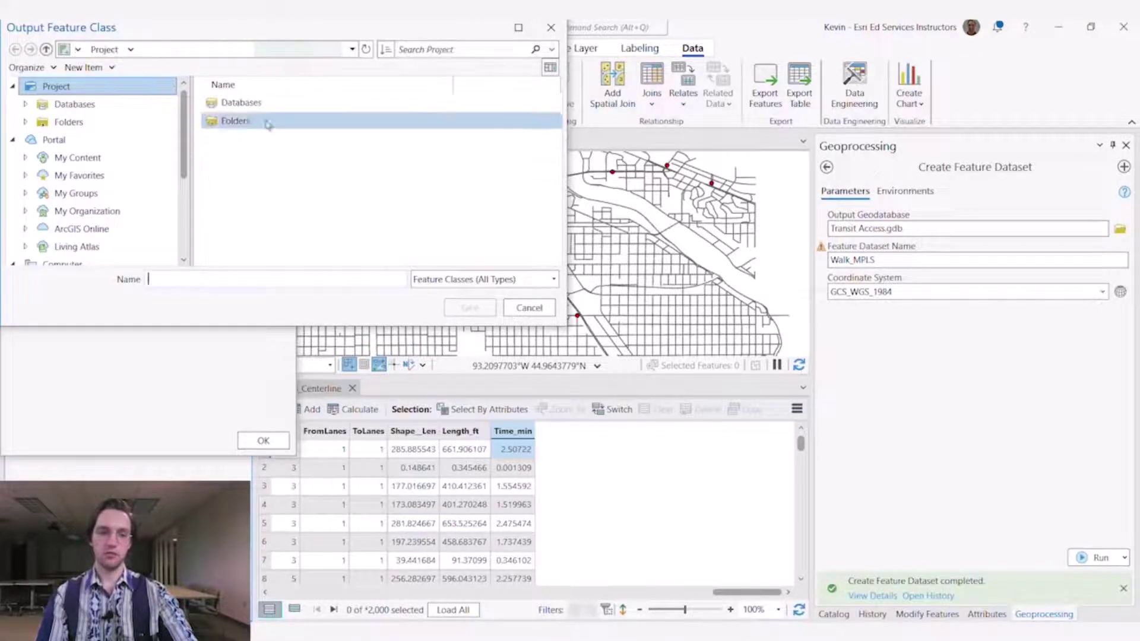
double_click(256, 103)
double_click(262, 102)
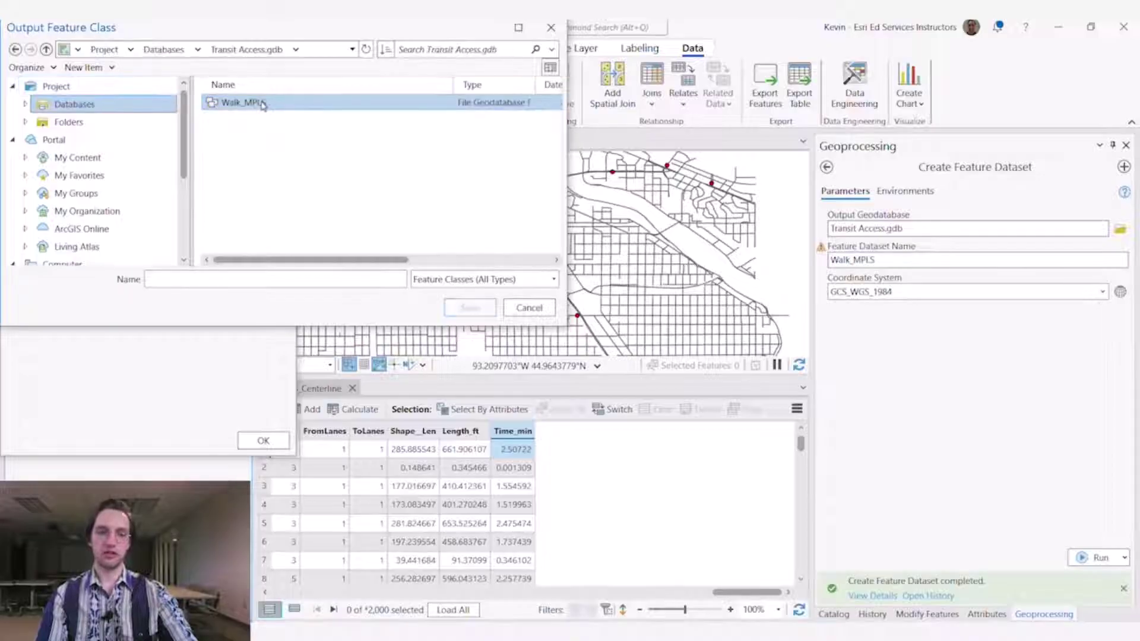
double_click(261, 103)
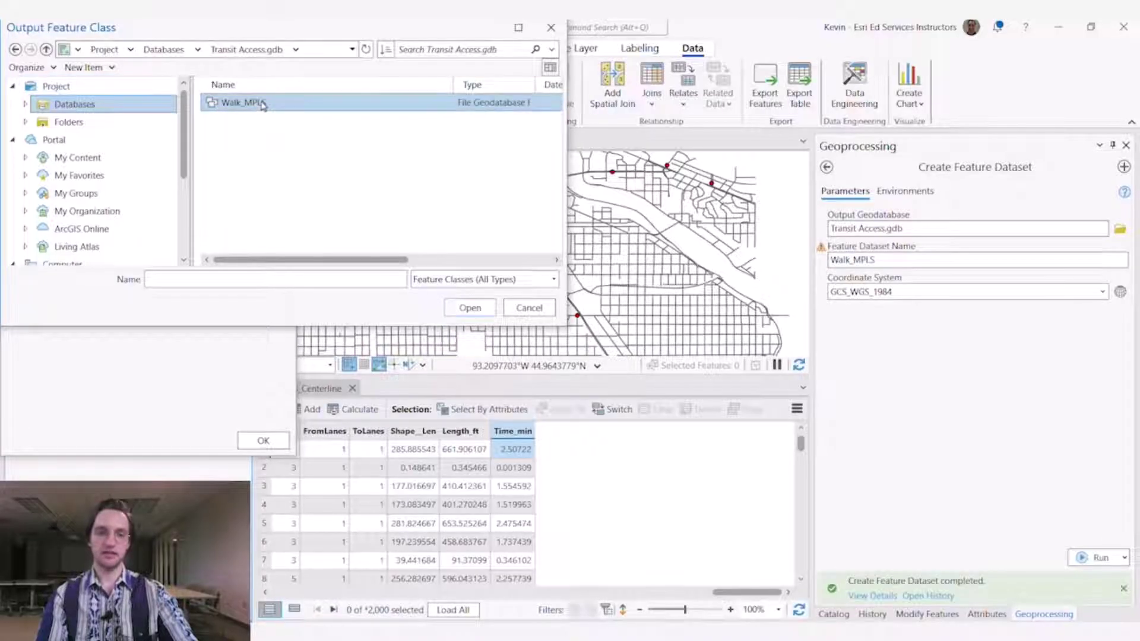
- Name the output feature class Walk_MPLS_Centerlines and run the export
click(259, 281)
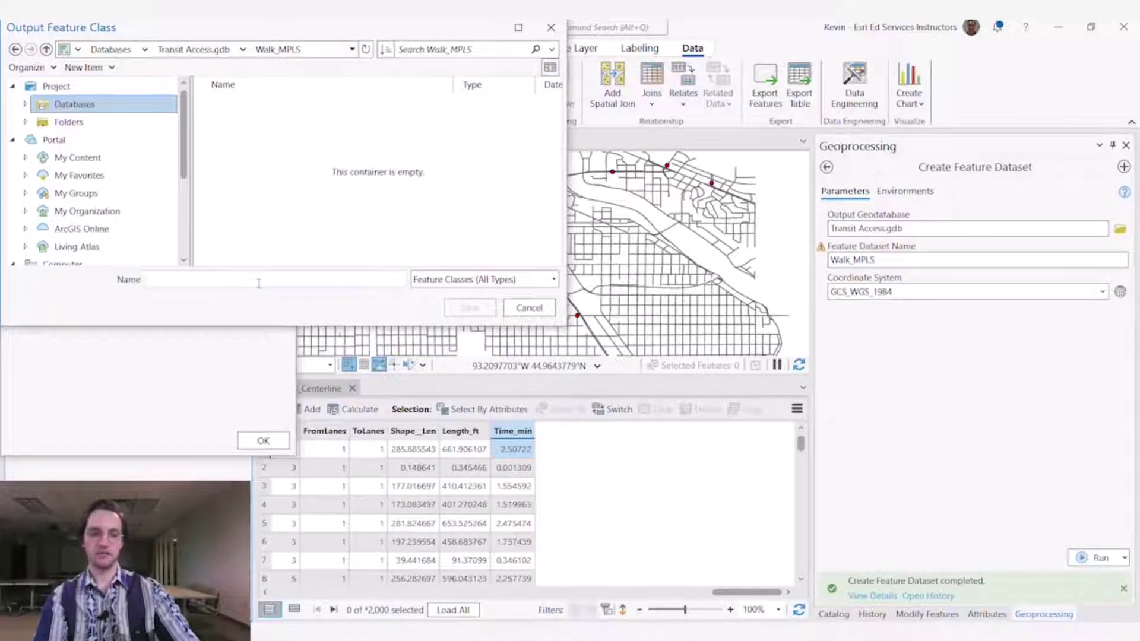
text(Walk_MPLS)
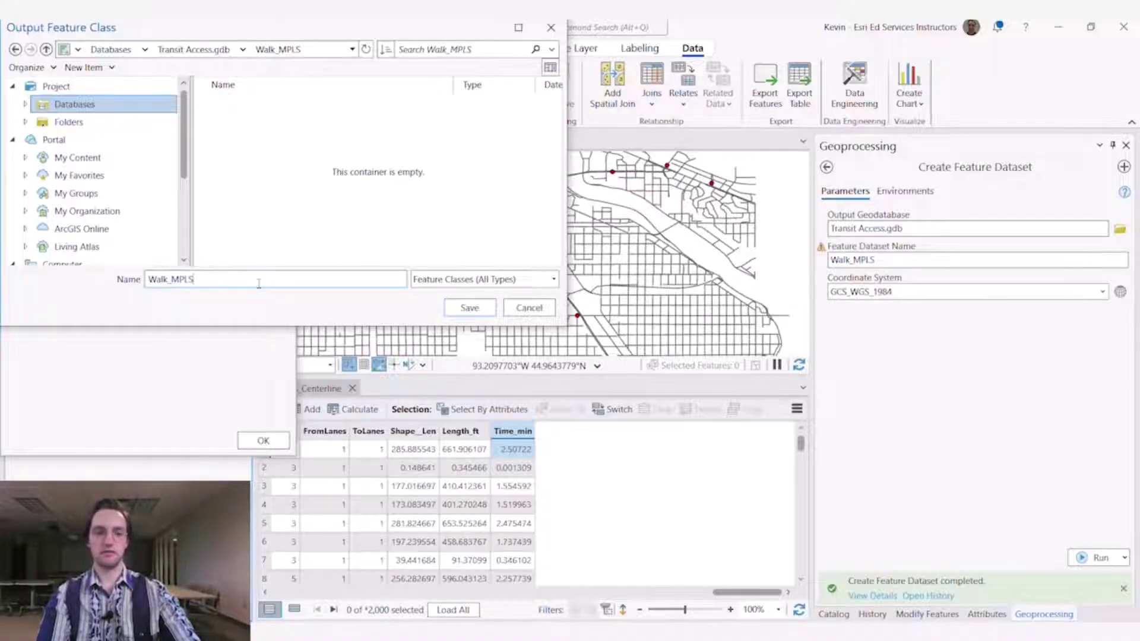
text(_Centerlines)
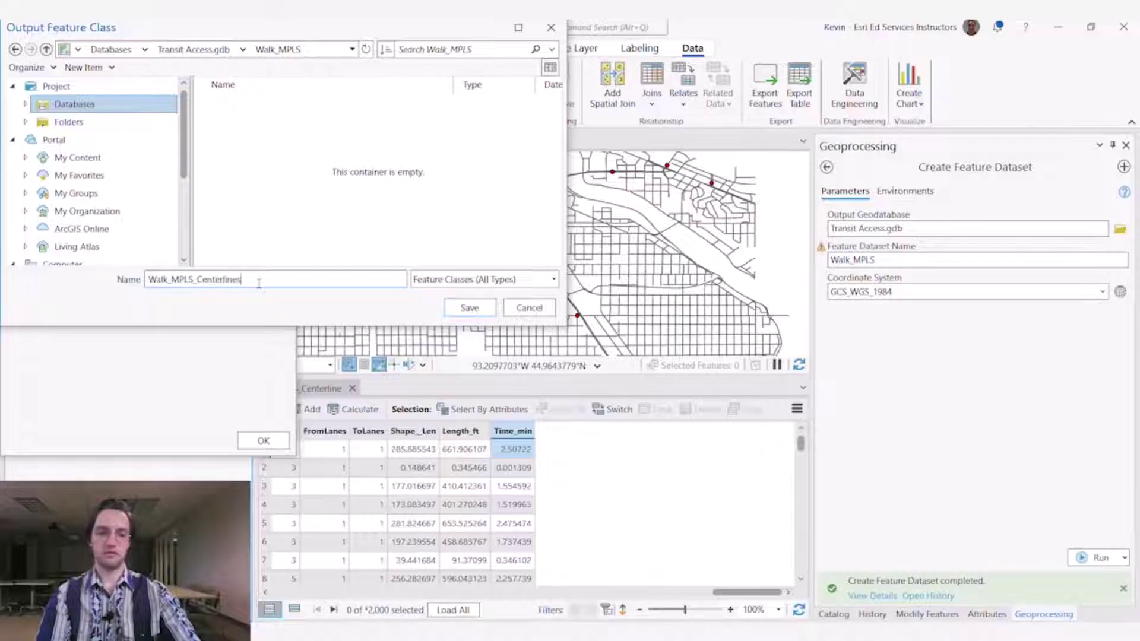
key(Return)
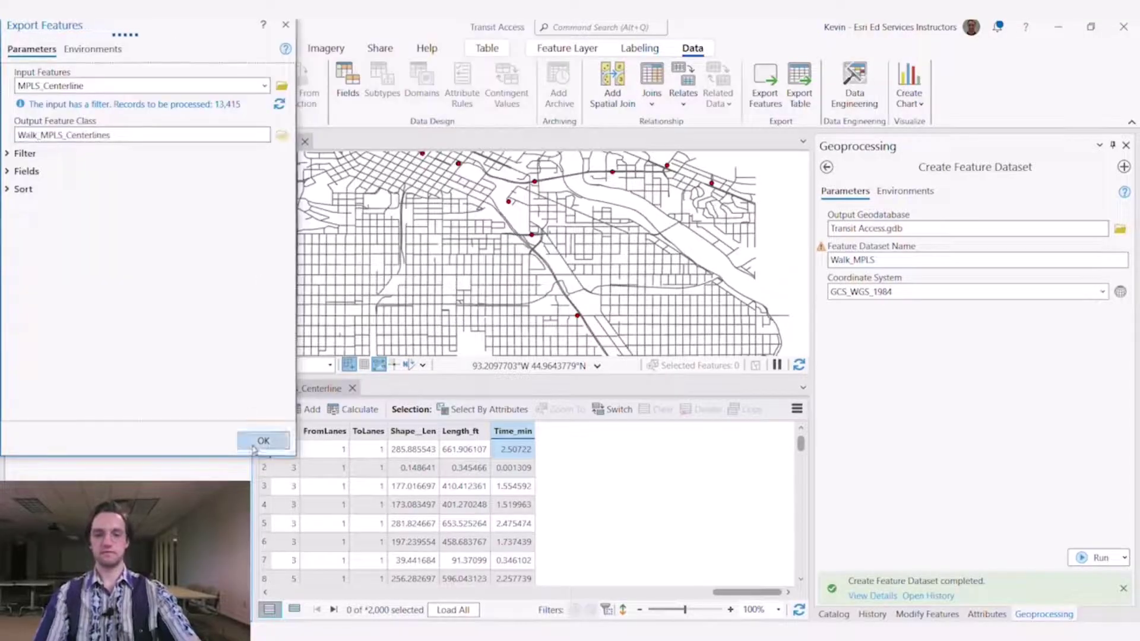
click(263, 442)
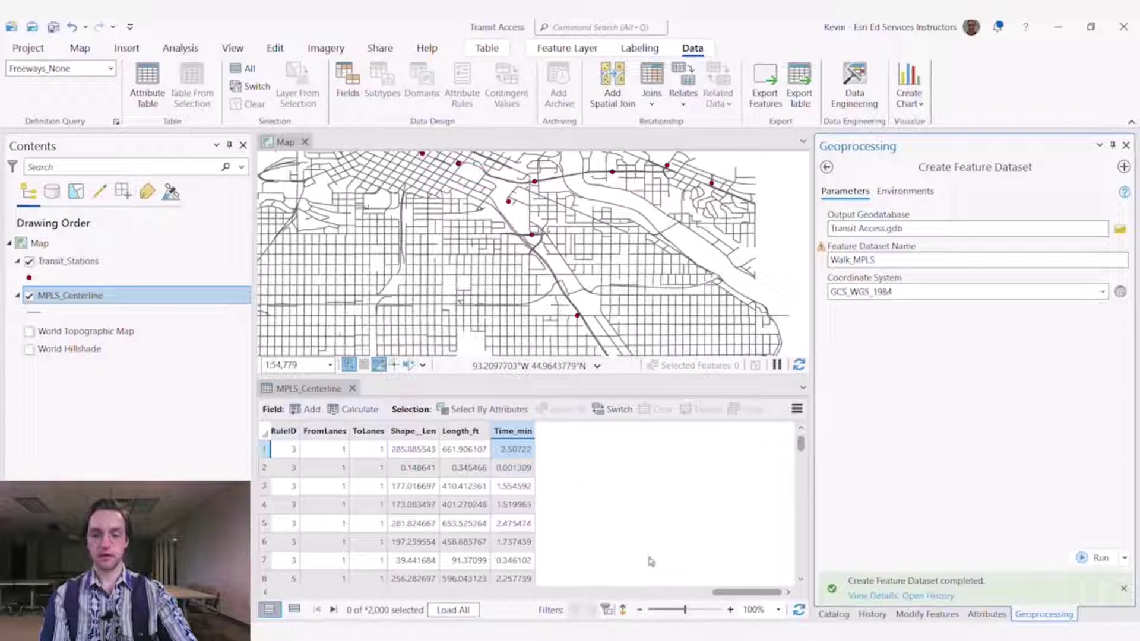
- Create a network dataset named Walk_MPLS_ND in the Walk_MPLS feature dataset, using Walk_MPLS_Centerlines as source and Elevation fields as elevation model
right_click(834, 614)
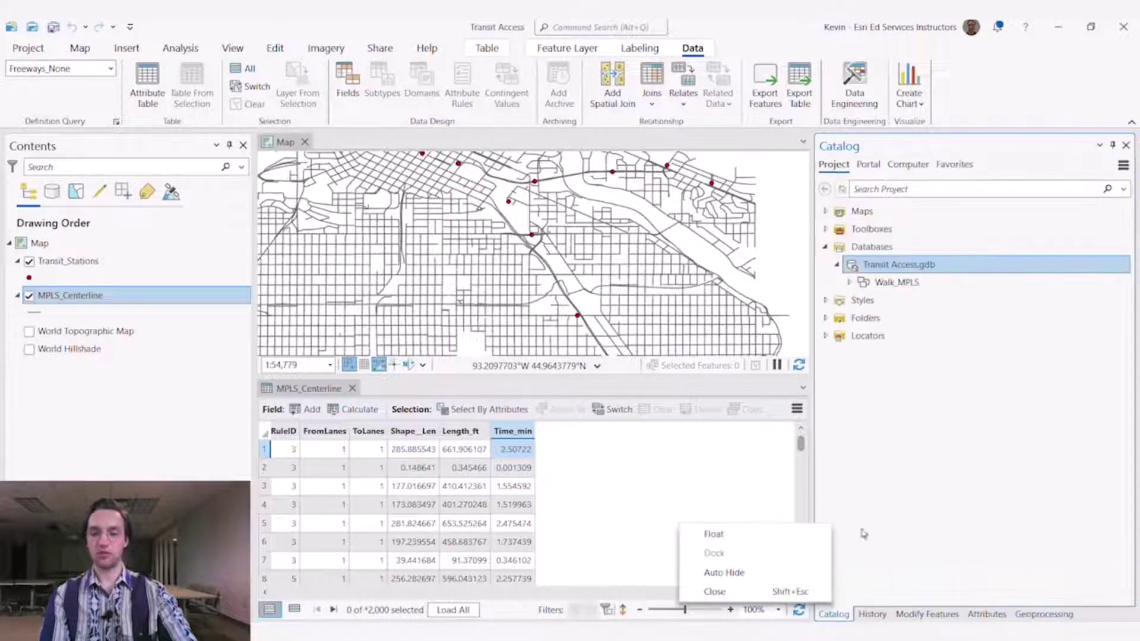
click(850, 283)
click(883, 284)
right_click(884, 284)
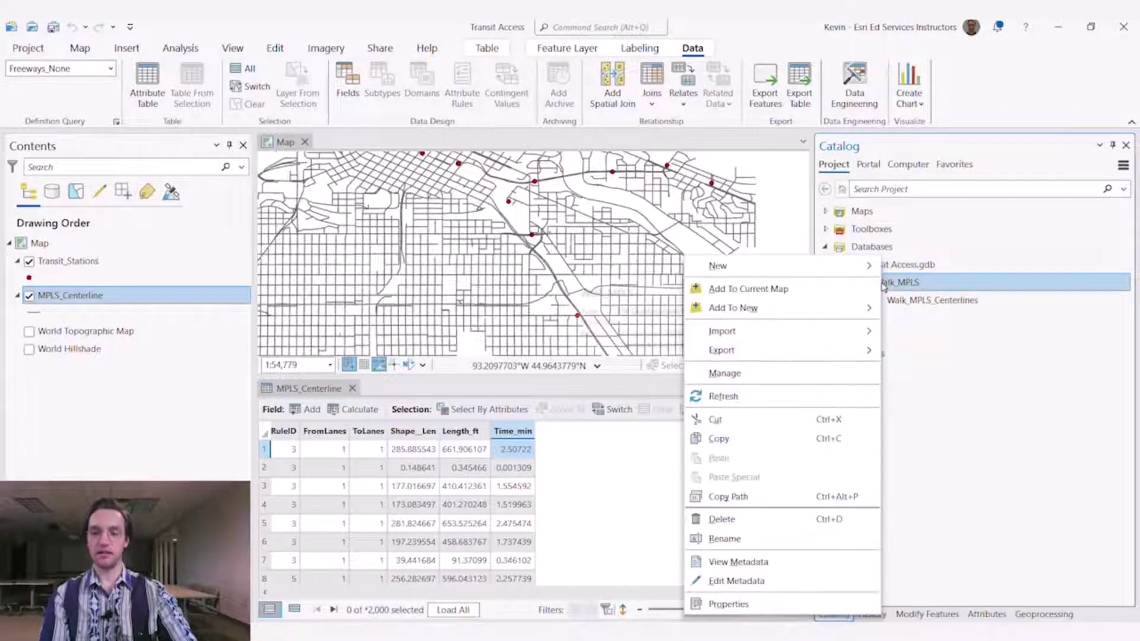
mouse_move(772, 266)
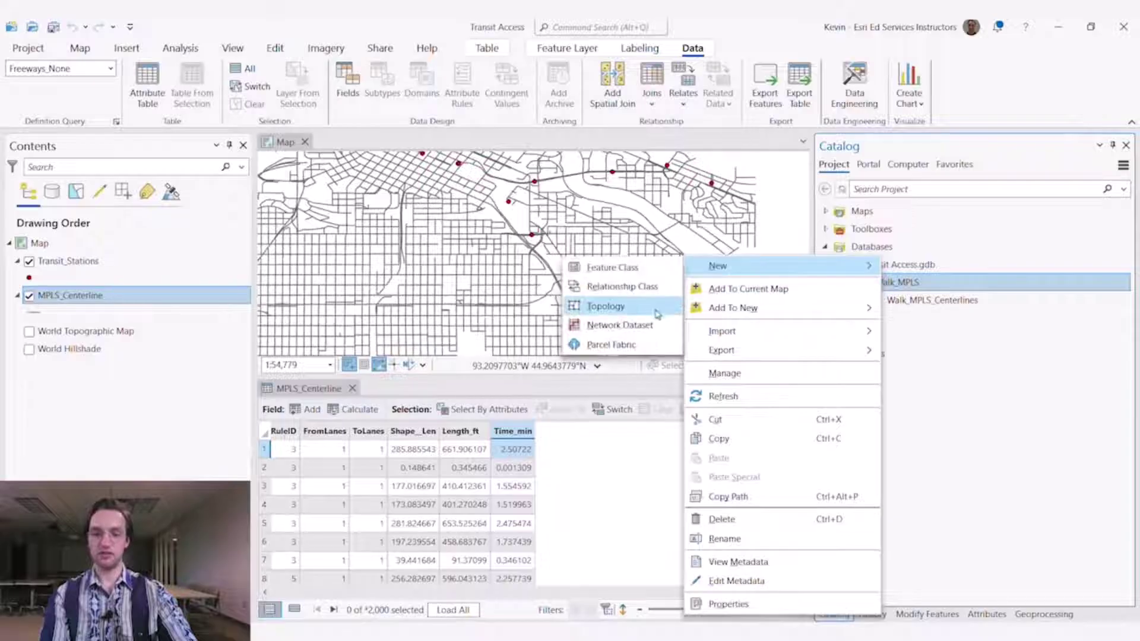
click(642, 326)
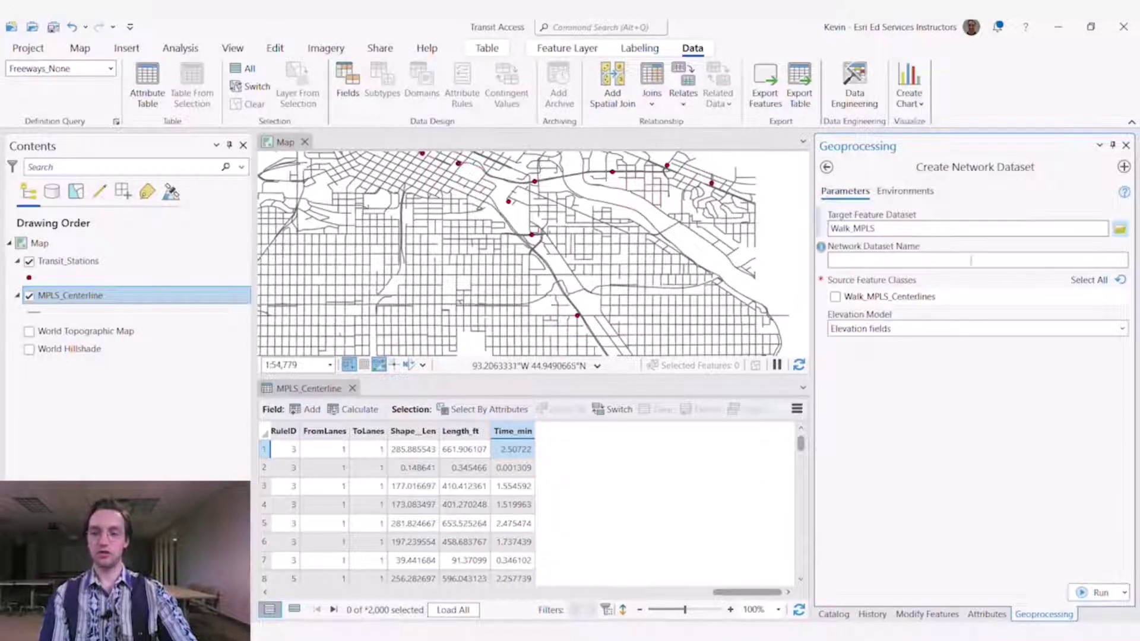
click(836, 296)
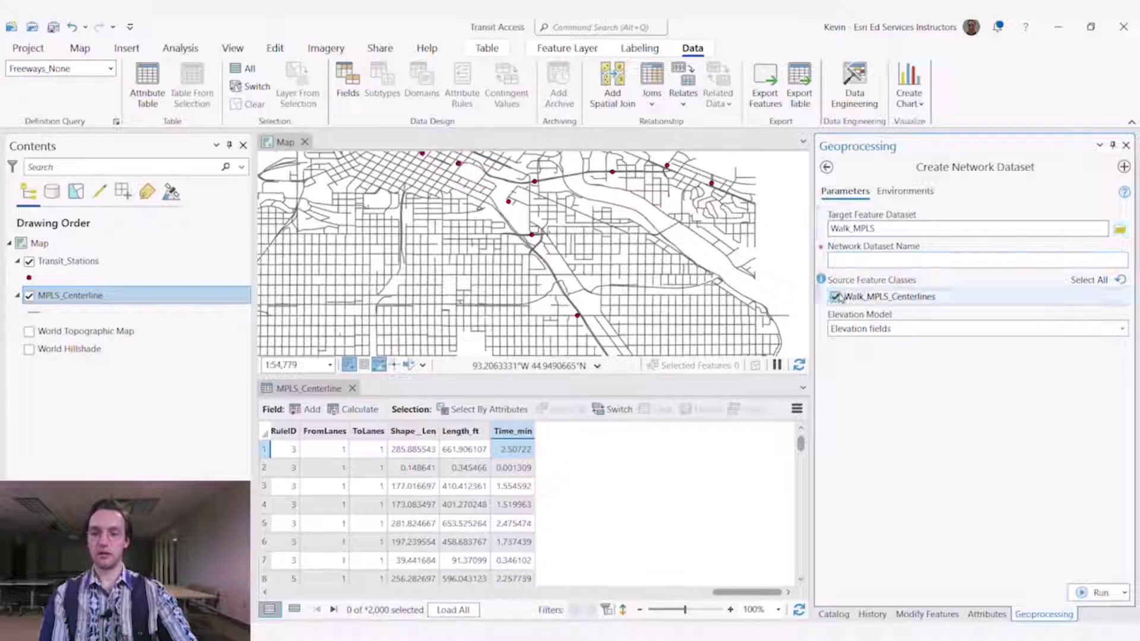
click(884, 262)
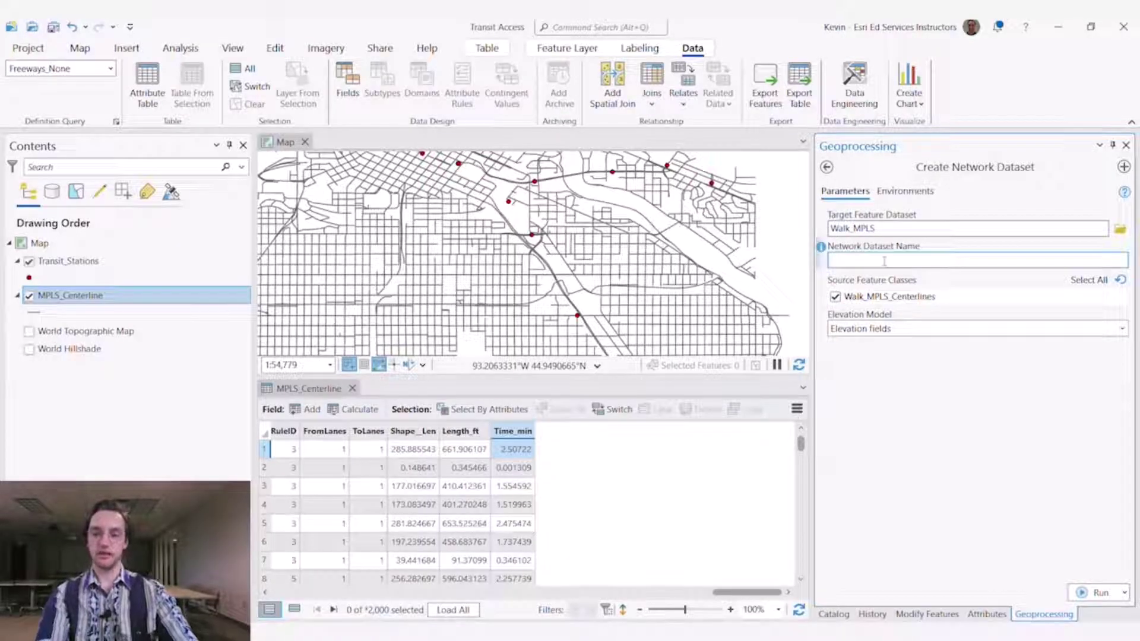
text(Walk_MP)
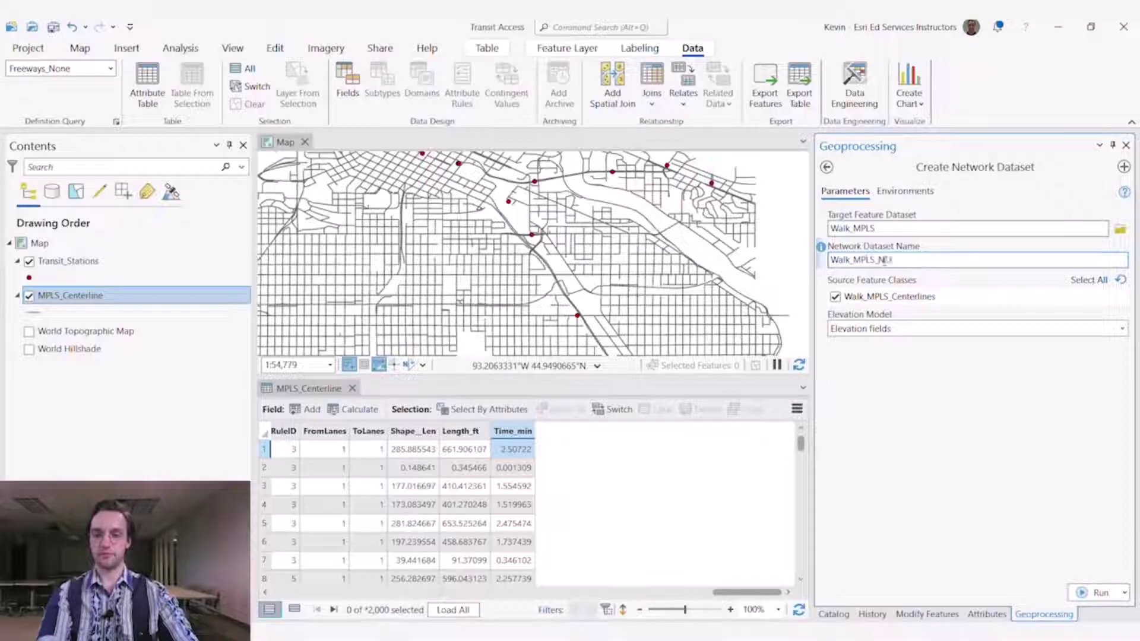
text(LS_ND)
click(1099, 592)
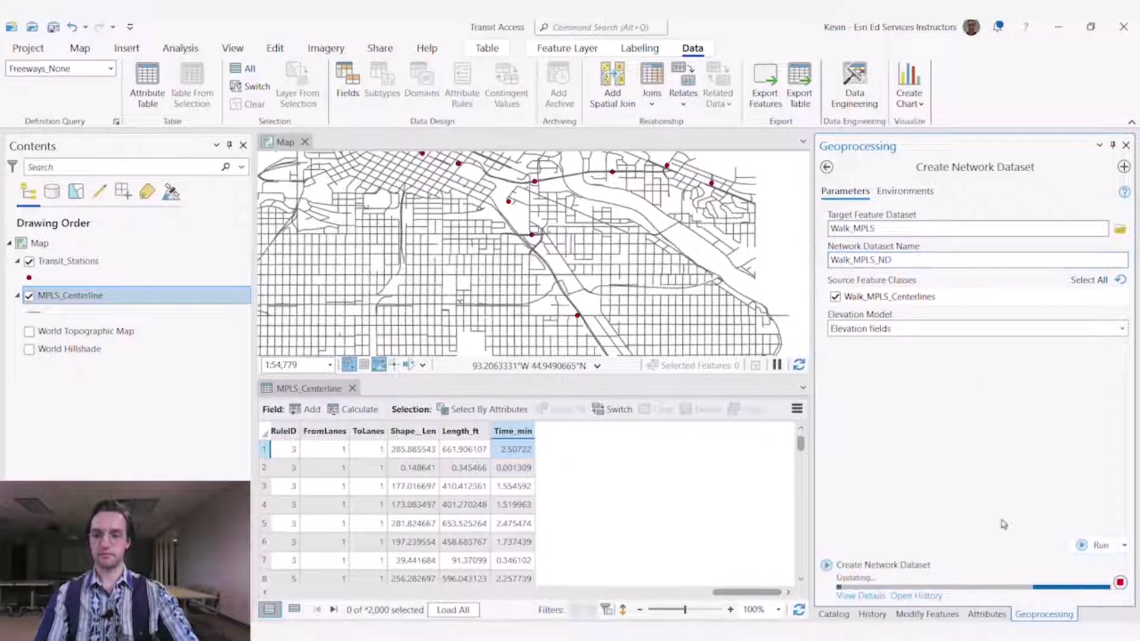